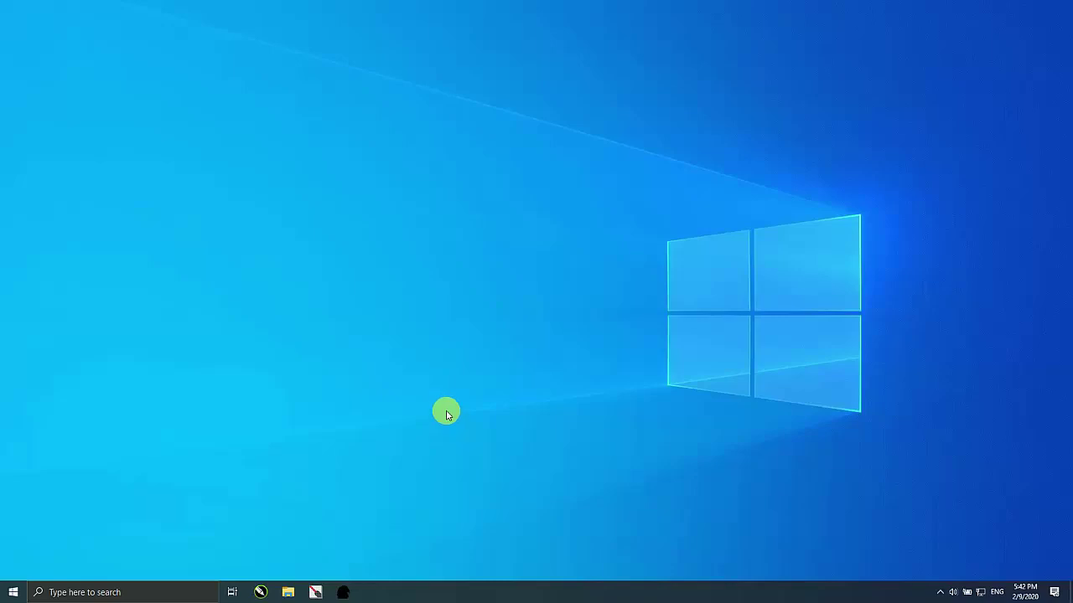
pyautogui.click(170, 592)
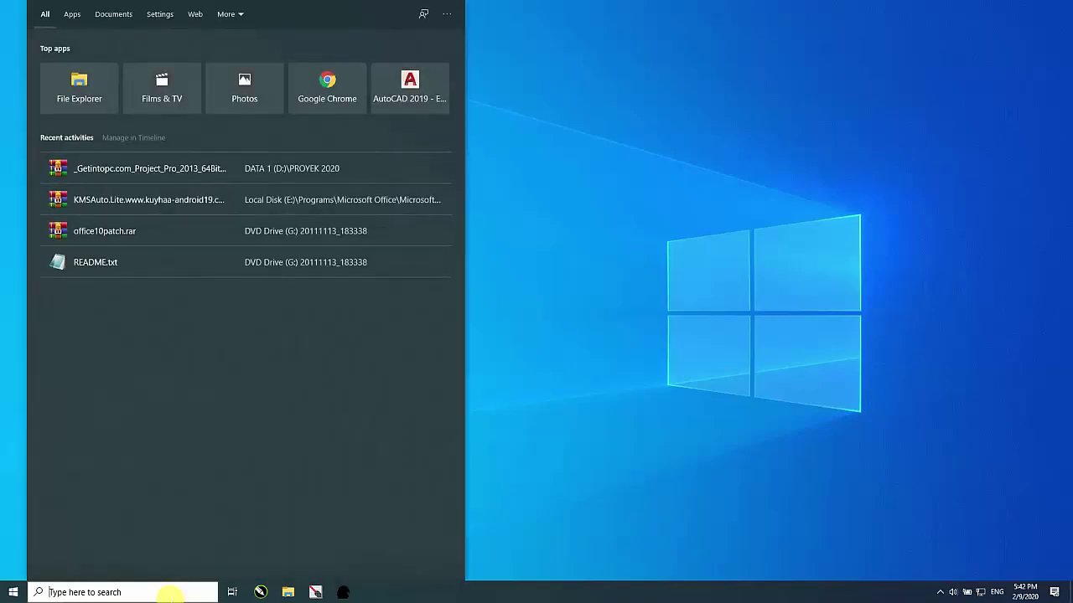
pyautogui.click(11, 593)
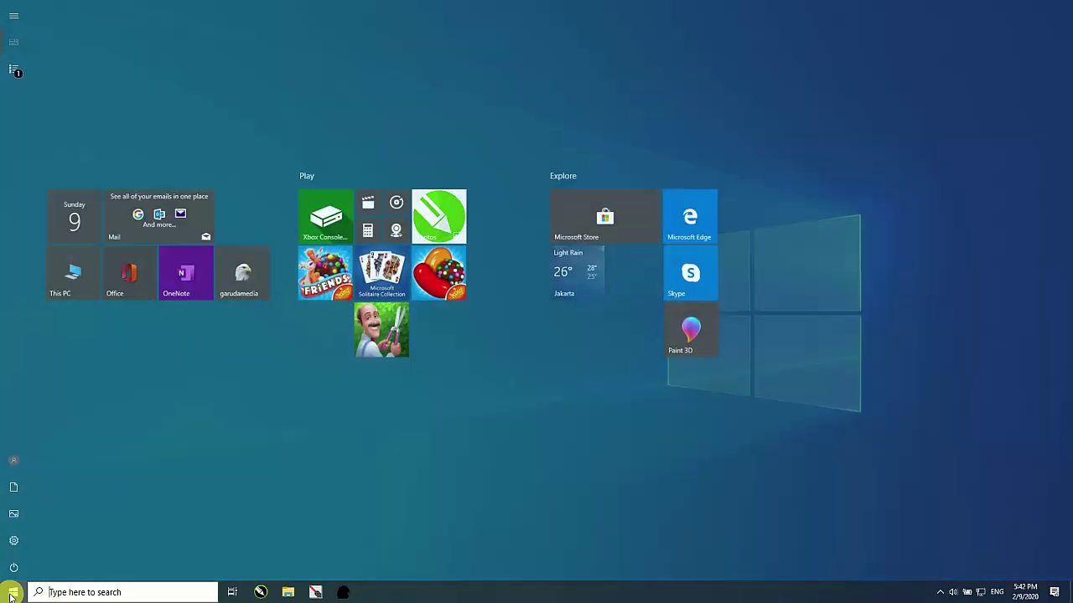
pyautogui.click(15, 74)
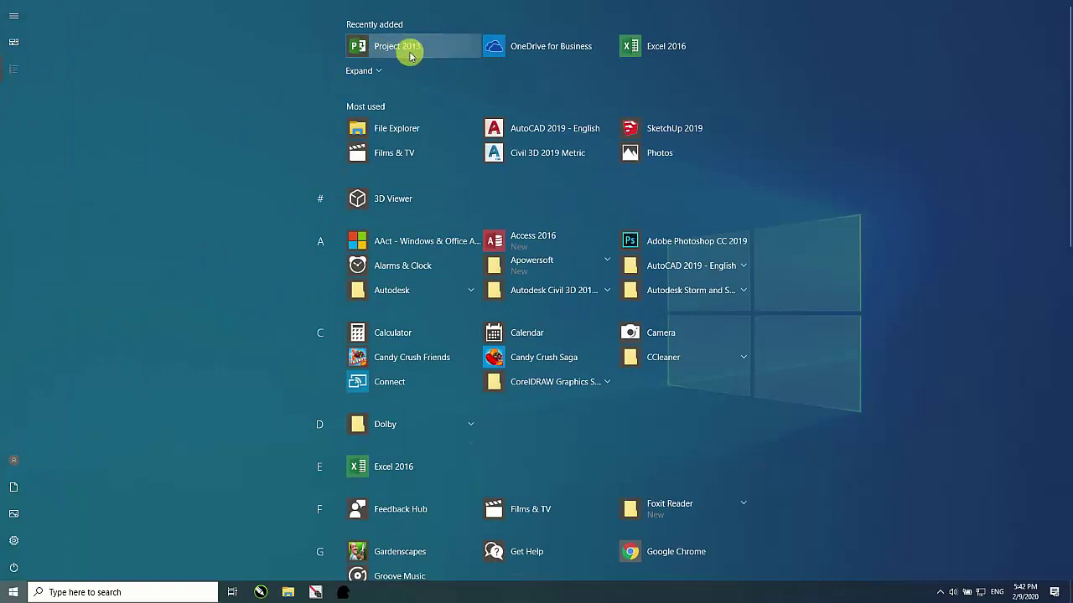
# Start the PointerStick 3.33 on-screen pointer tool and minimize its settings window.
pyautogui.click(315, 592)
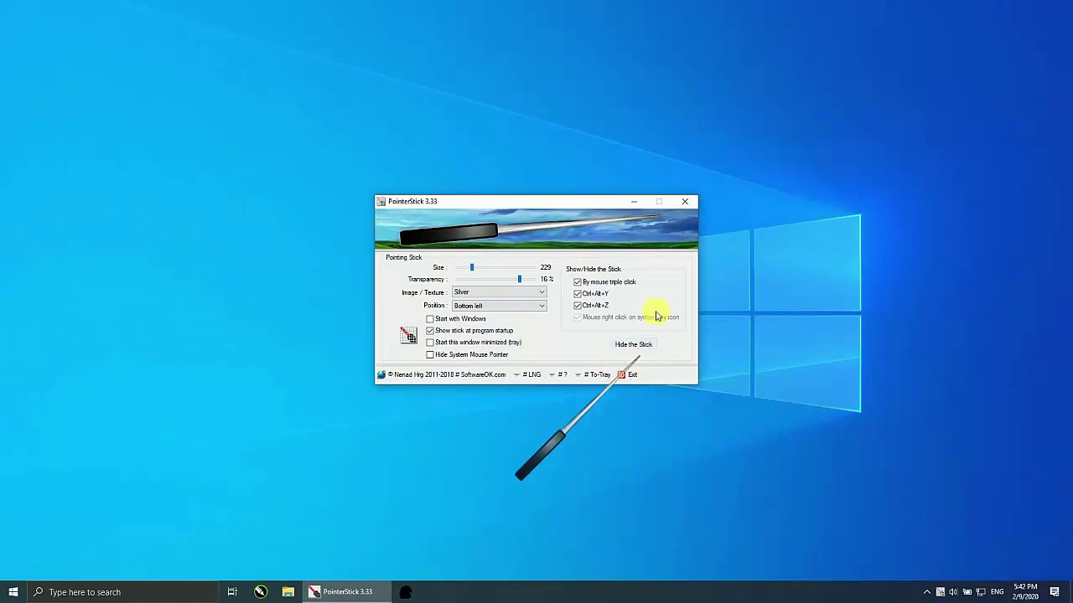
pyautogui.click(637, 203)
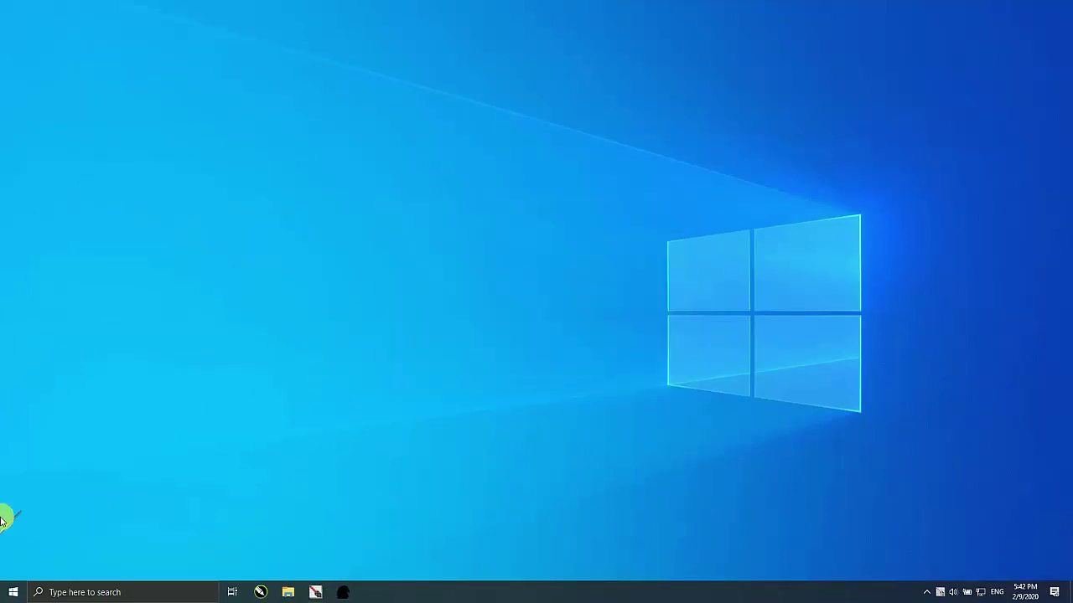
# Launch Project 2013 from the list of installed applications.
pyautogui.click(14, 592)
pyautogui.click(16, 73)
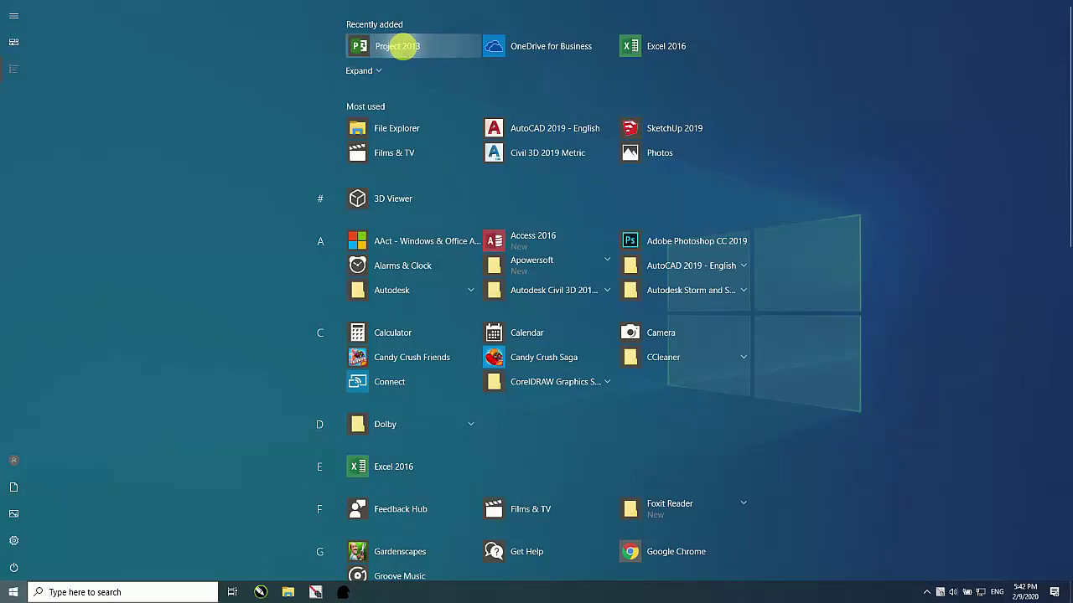
pyautogui.click(403, 48)
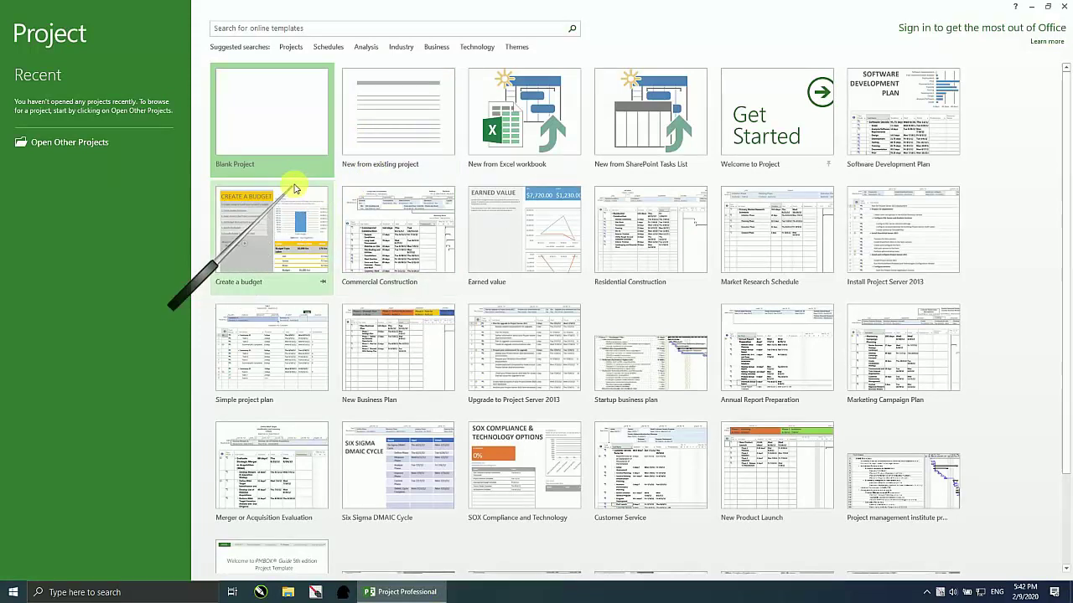
# Look through the project templates offered on the start screen, from the first row to the end of the list.
pyautogui.scroll(-2, 319, 192)
pyautogui.scroll(1, 315, 192)
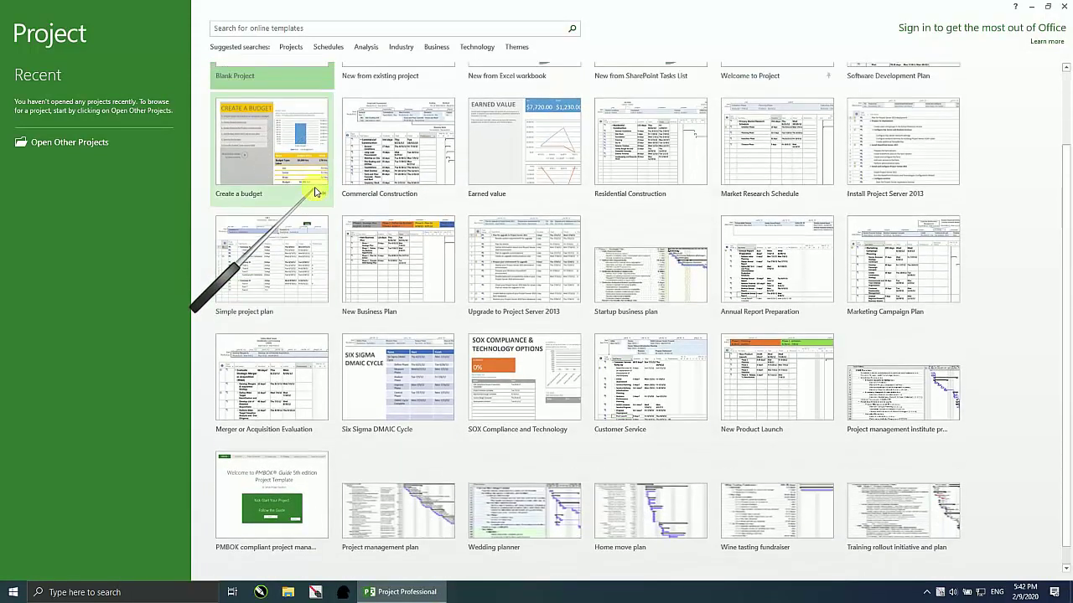
pyautogui.scroll(-1, 311, 192)
pyautogui.scroll(2, 368, 342)
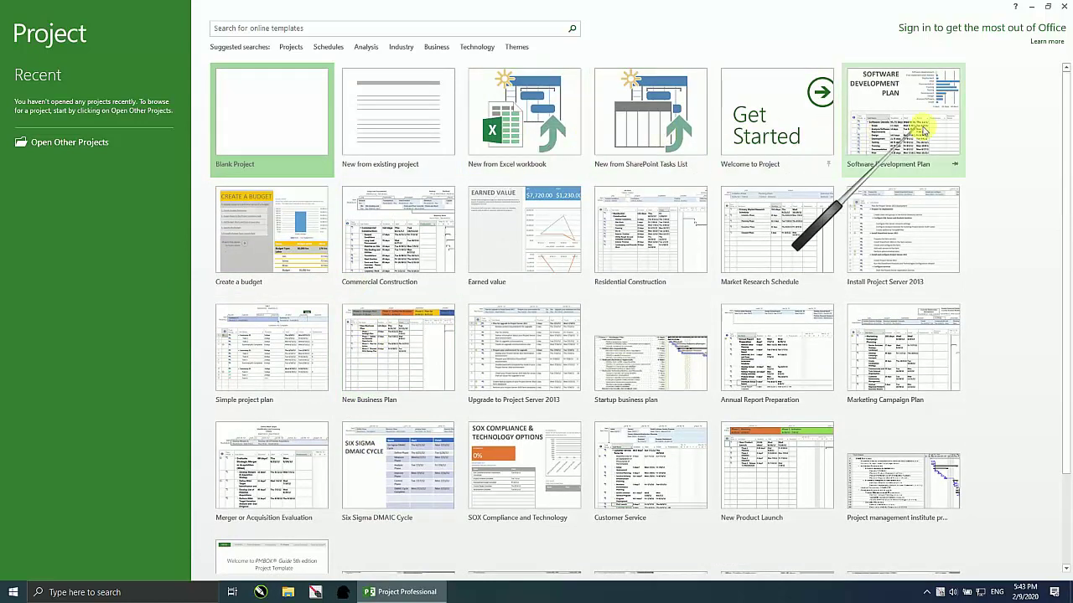
pyautogui.scroll(-2, 623, 455)
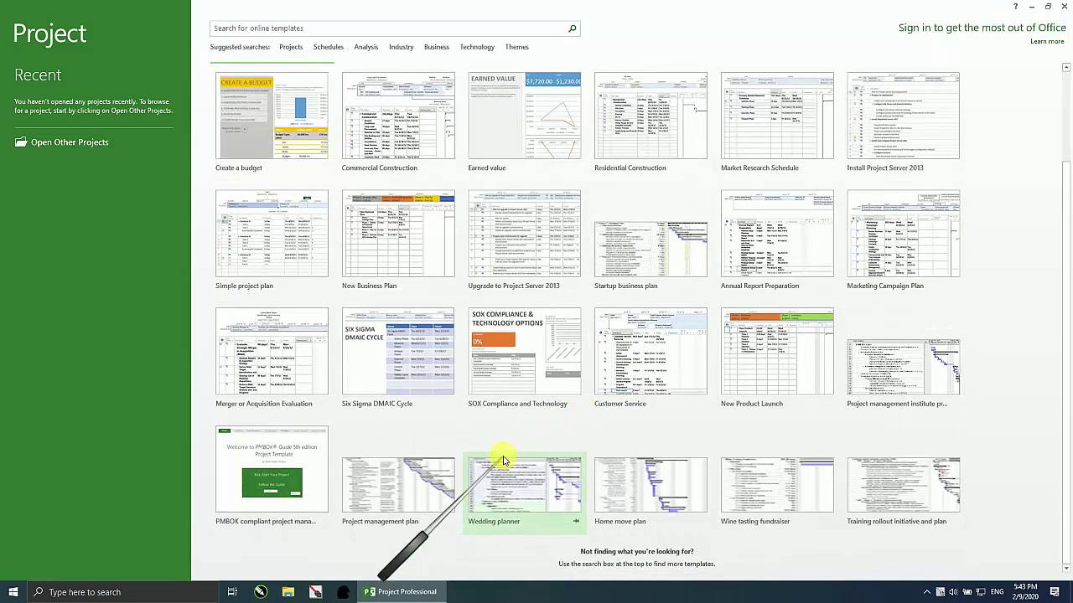
pyautogui.scroll(2, 400, 407)
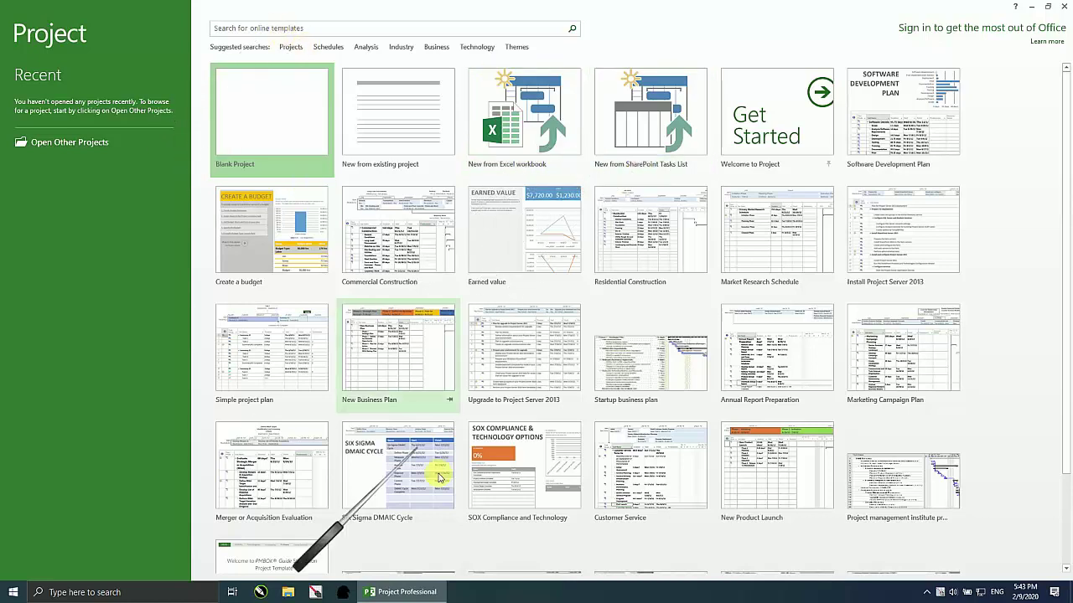
pyautogui.scroll(-3, 620, 294)
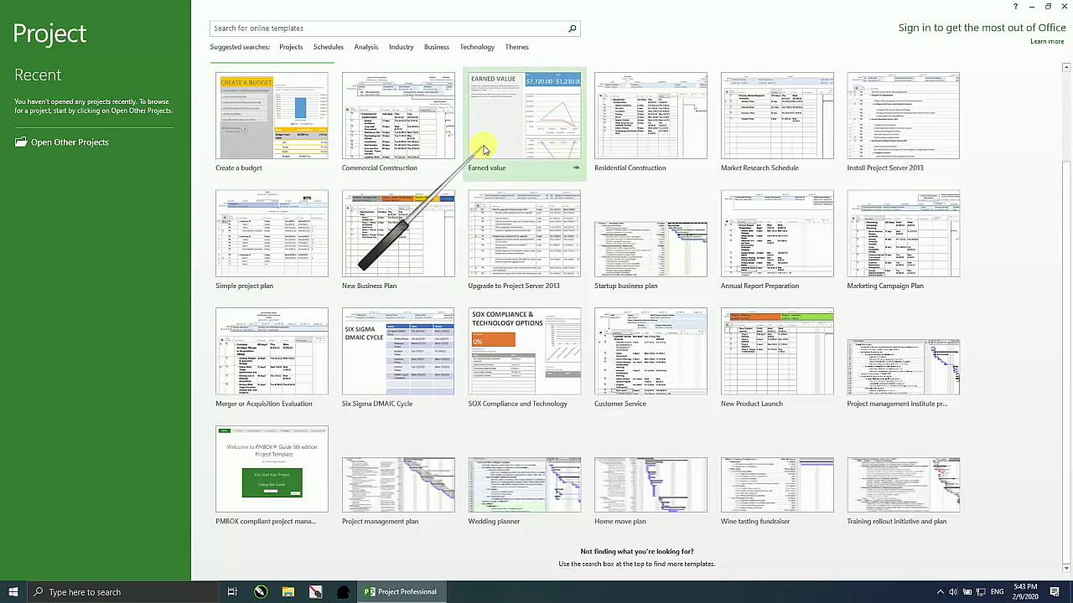
pyautogui.scroll(3, 402, 168)
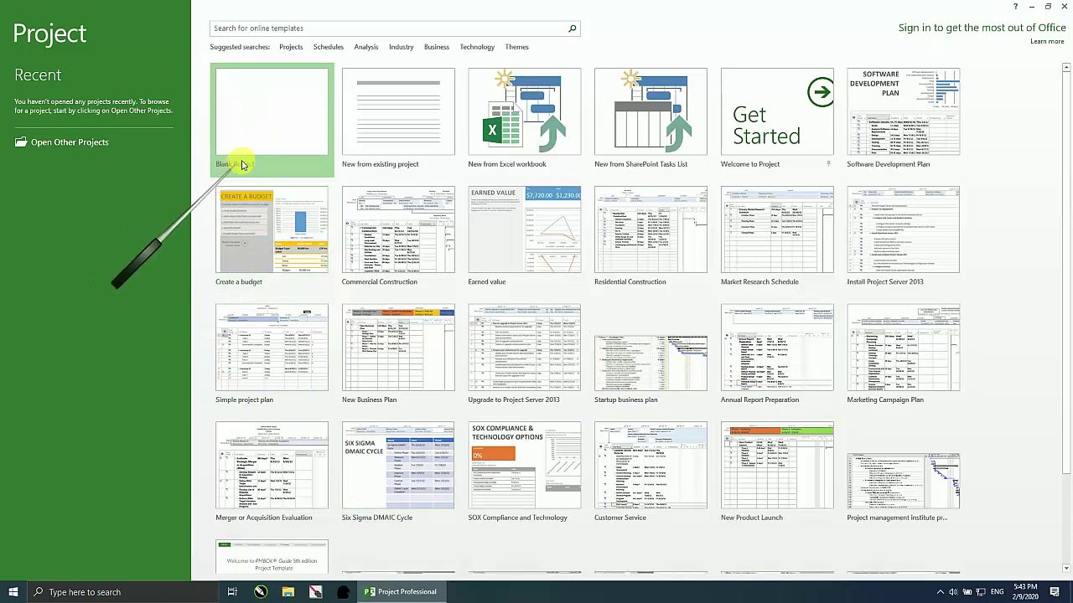
# Create a blank project and open its Project Information settings, moving the dialog clear of the Gantt chart.
pyautogui.click(256, 120)
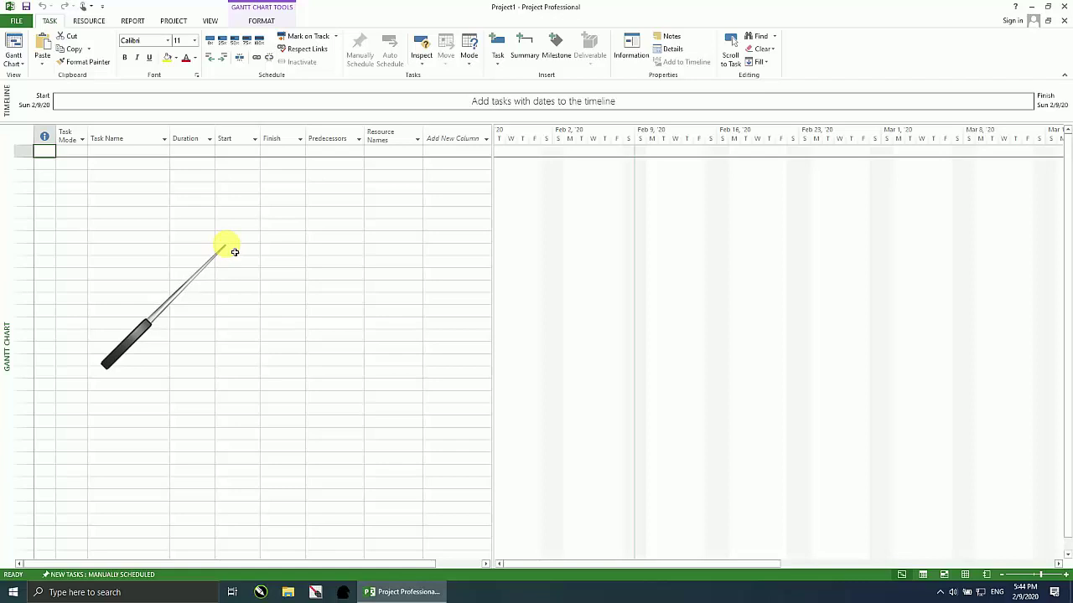
pyautogui.click(179, 22)
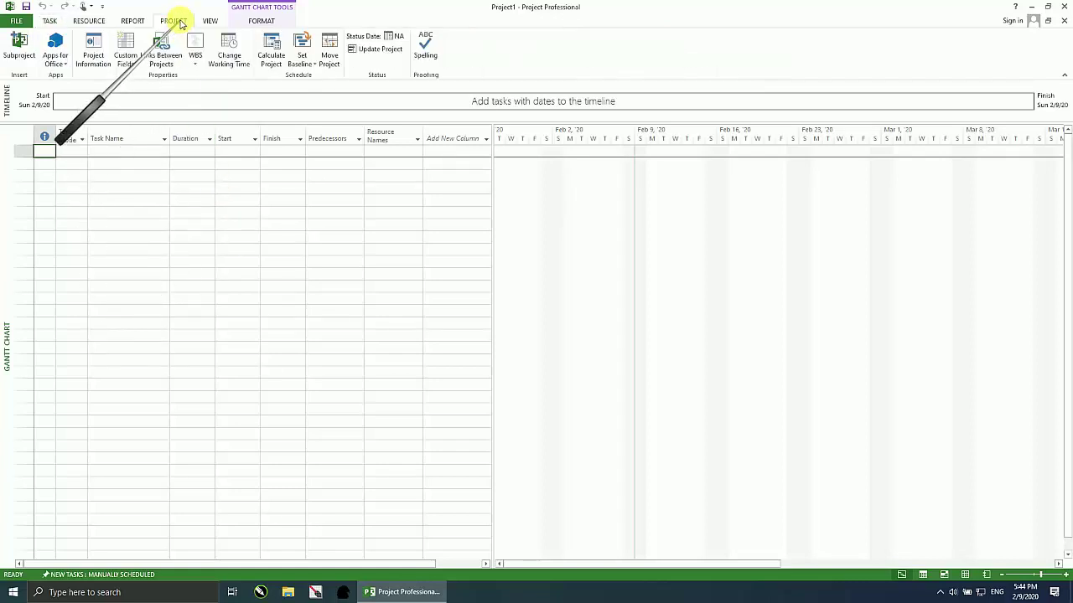
pyautogui.click(92, 48)
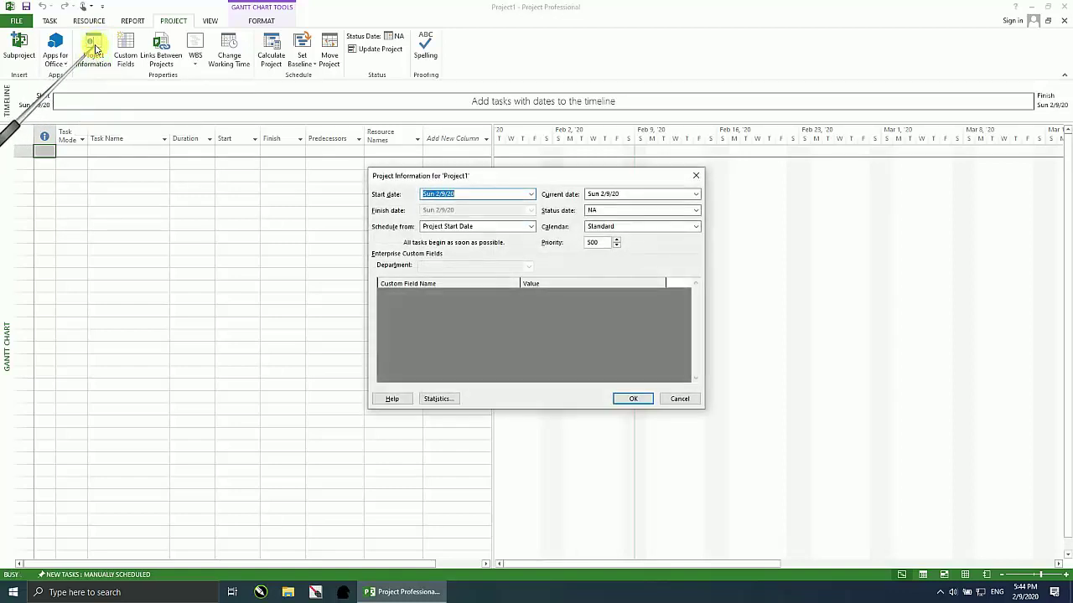
pyautogui.moveTo(397, 181); pyautogui.dragTo(252, 113)
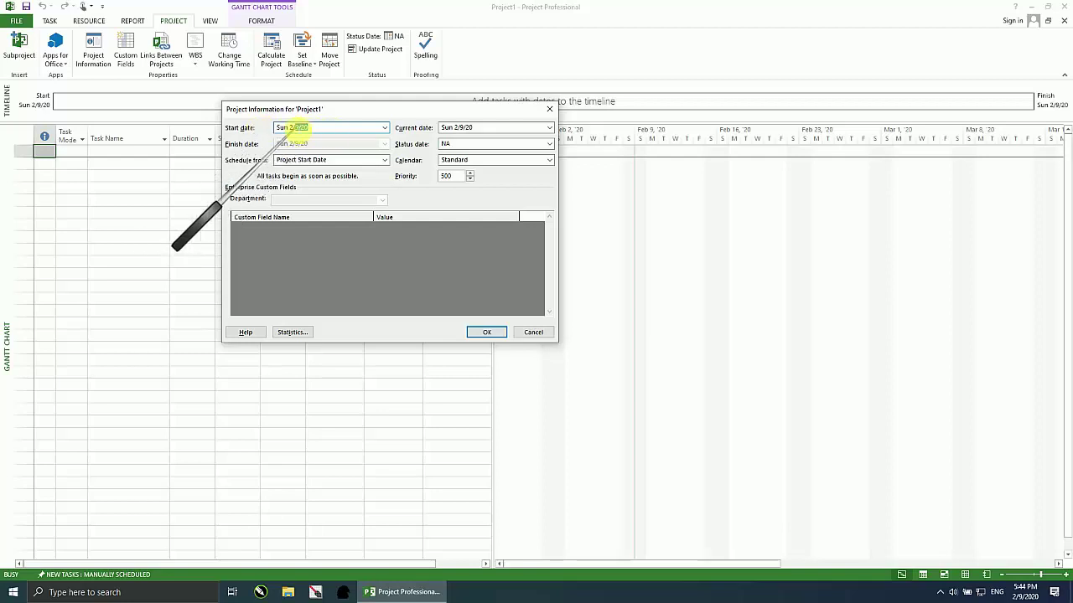
# Set the project's start date to Mon 2/17/20, consulting the system calendar for February 2020.
pyautogui.moveTo(299, 127); pyautogui.dragTo(281, 132)
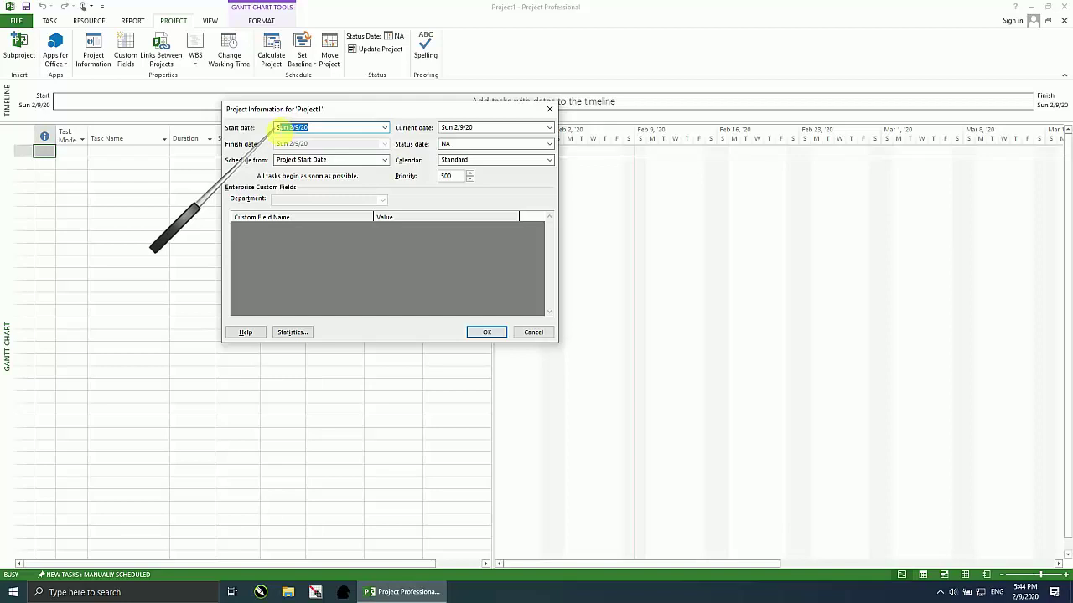
pyautogui.moveTo(276, 131); pyautogui.dragTo(309, 132)
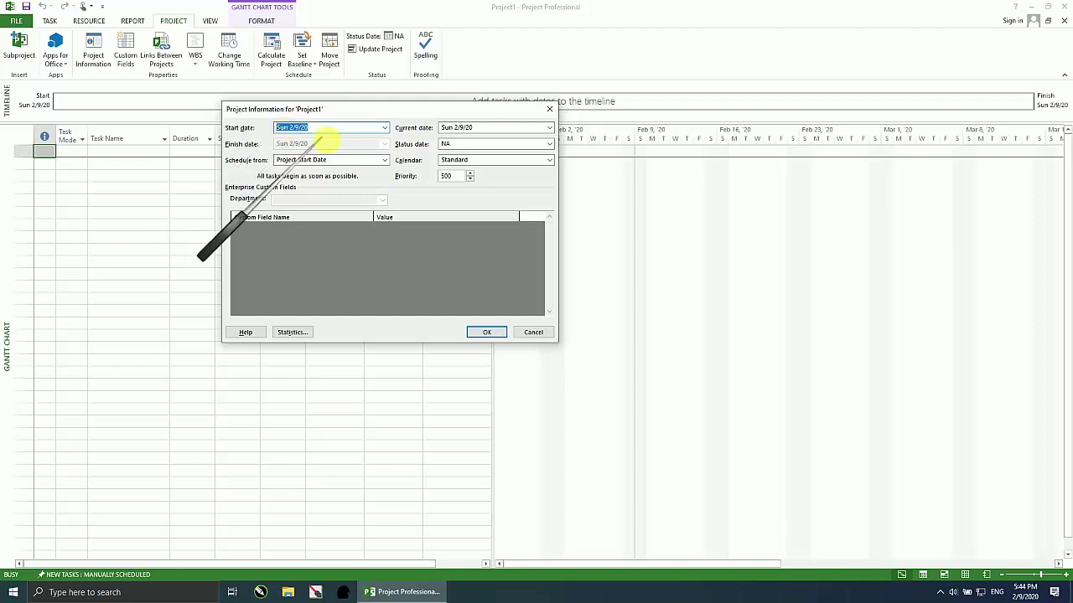
pyautogui.click(282, 131)
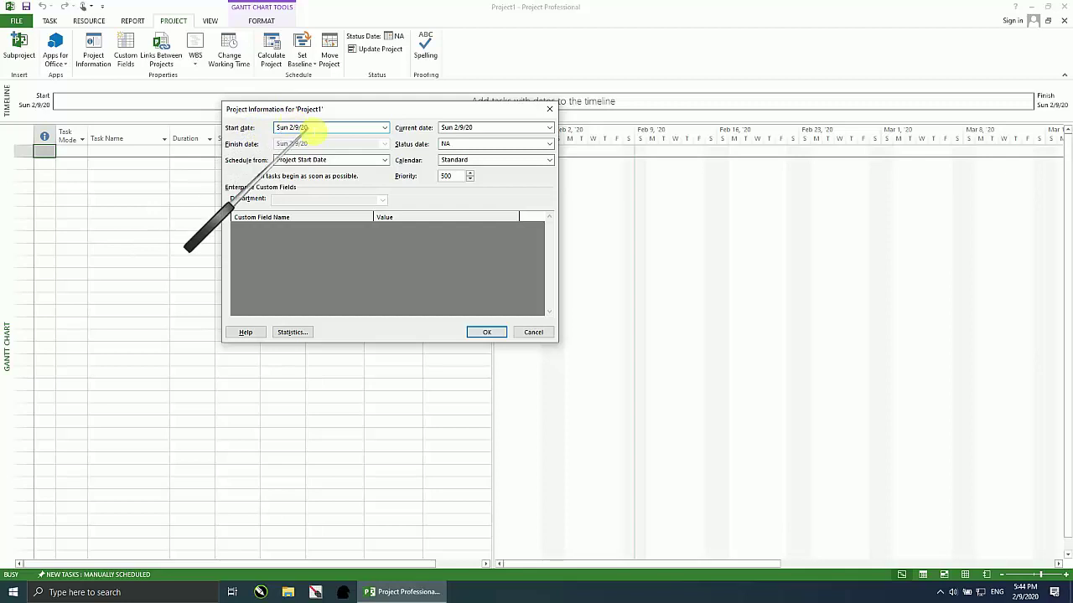
pyautogui.moveTo(326, 115); pyautogui.dragTo(262, 80)
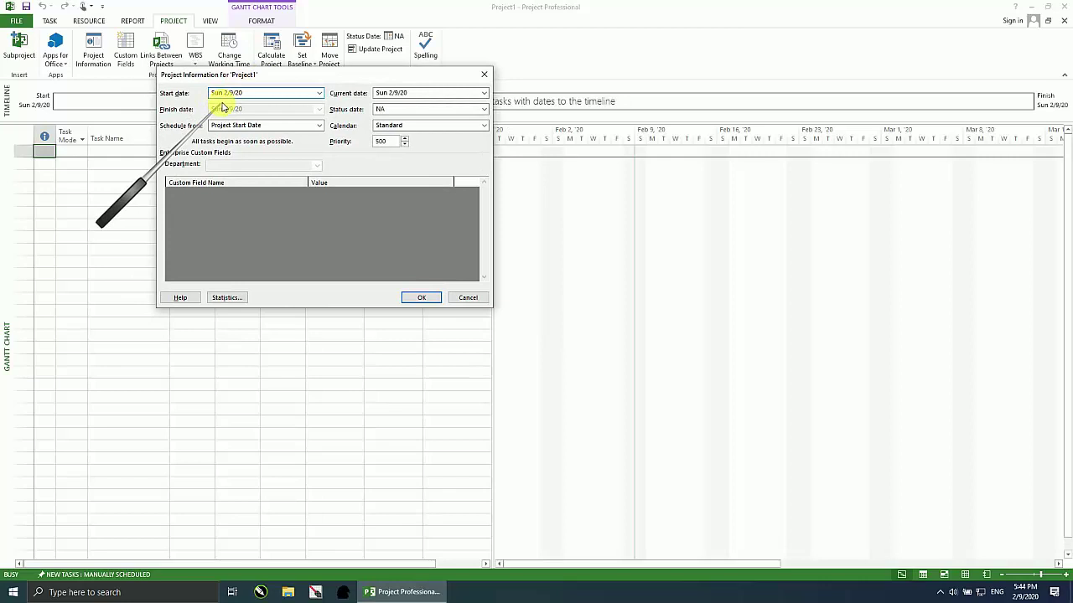
pyautogui.click(1022, 593)
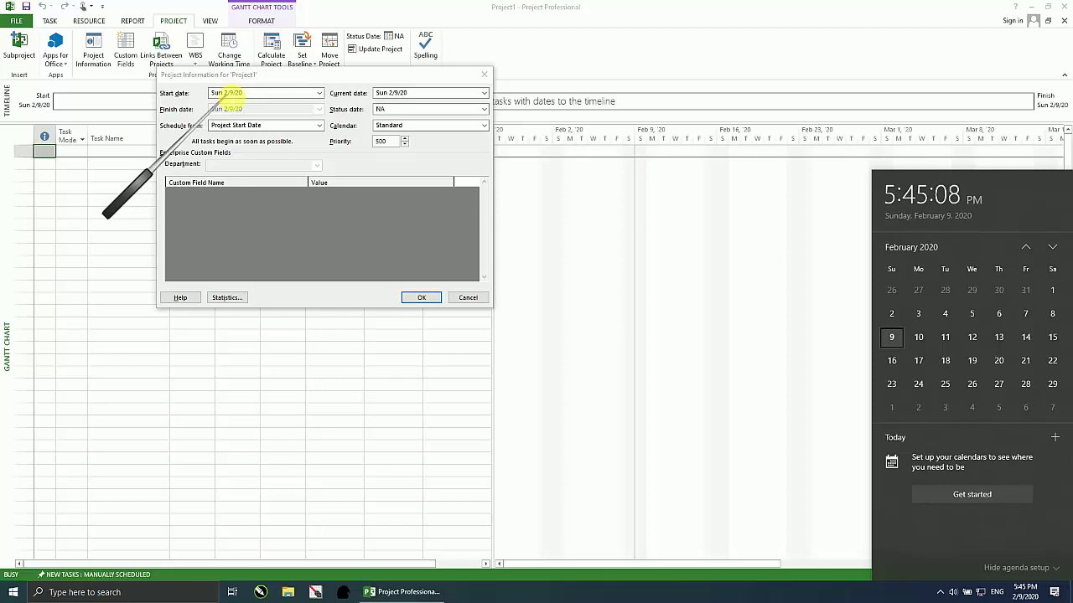
pyautogui.click(918, 362)
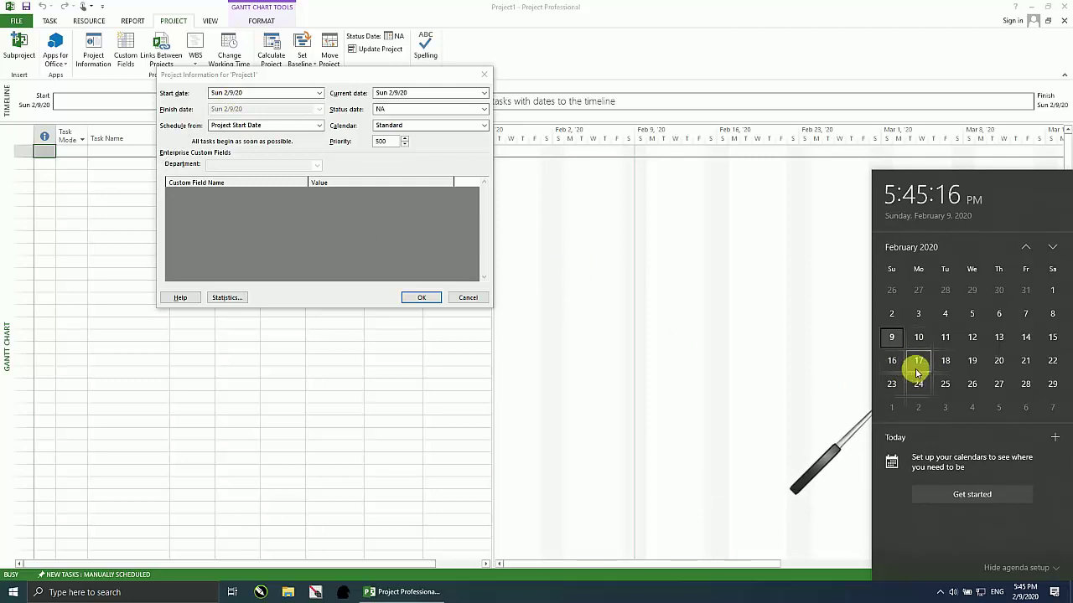
pyautogui.click(228, 93)
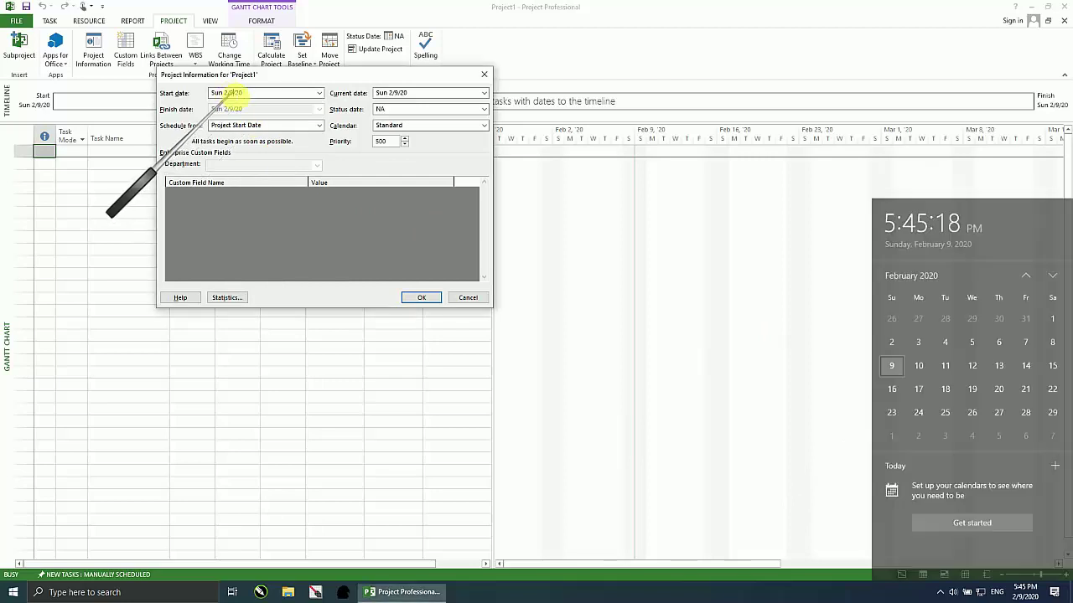
pyautogui.click(319, 94)
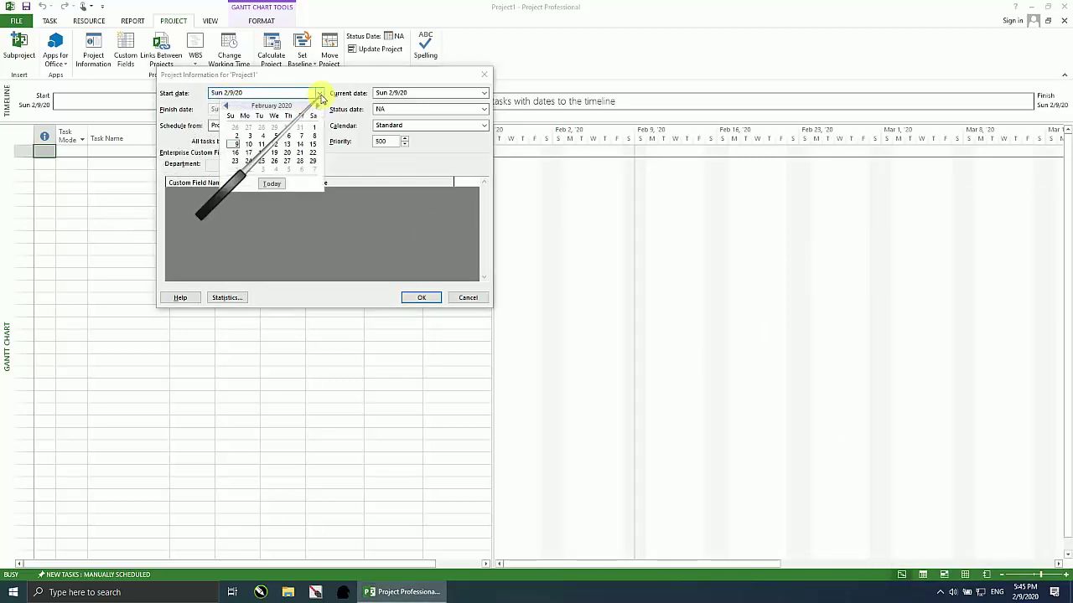
pyautogui.click(249, 154)
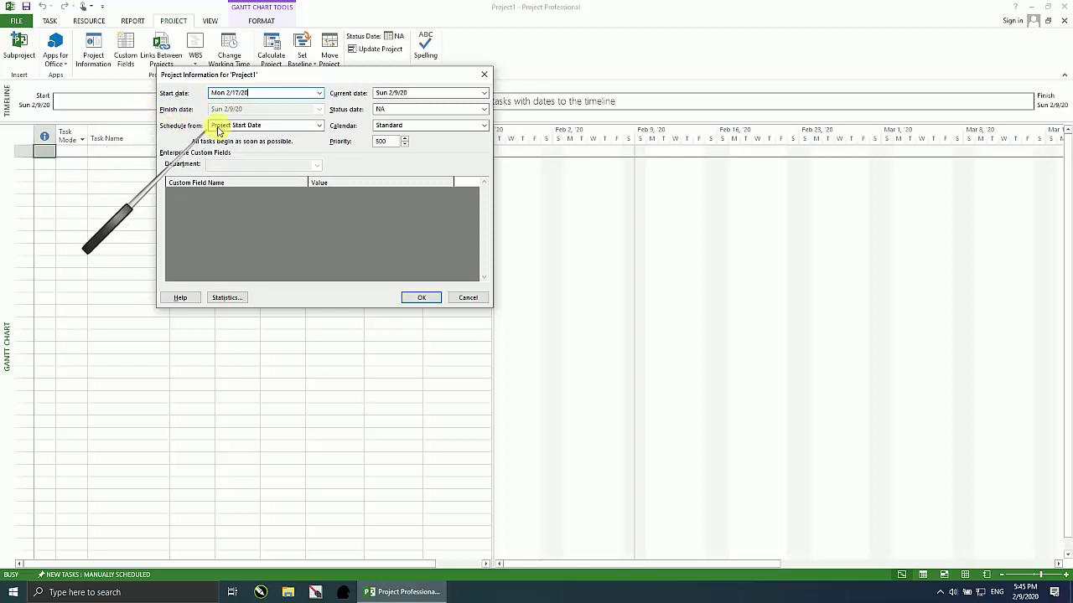
# Review the scheduling options and schedule the project from the Project Start Date.
pyautogui.click(274, 127)
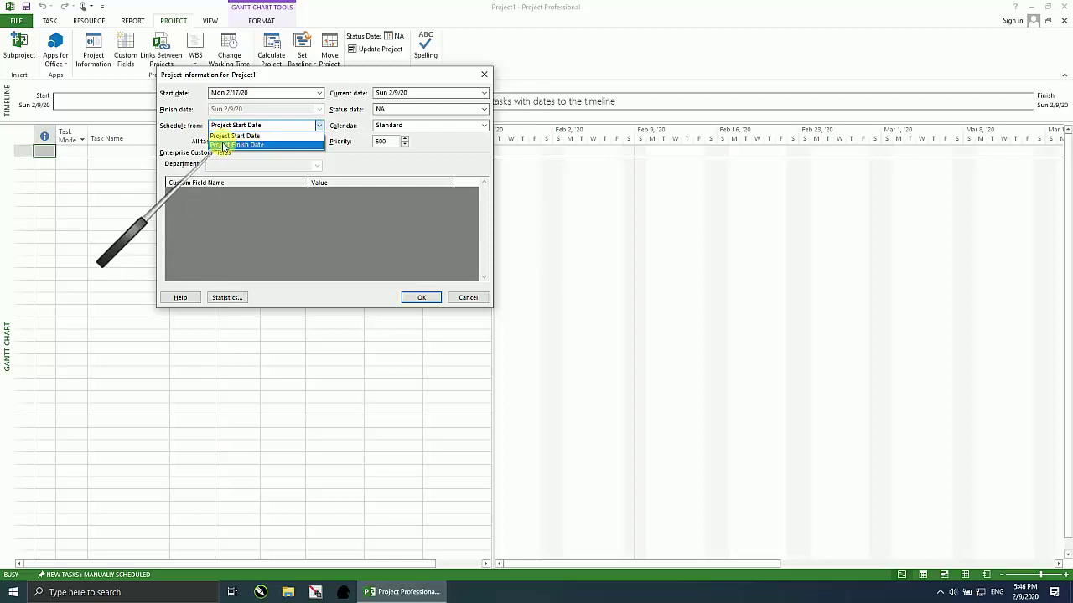
pyautogui.click(172, 132)
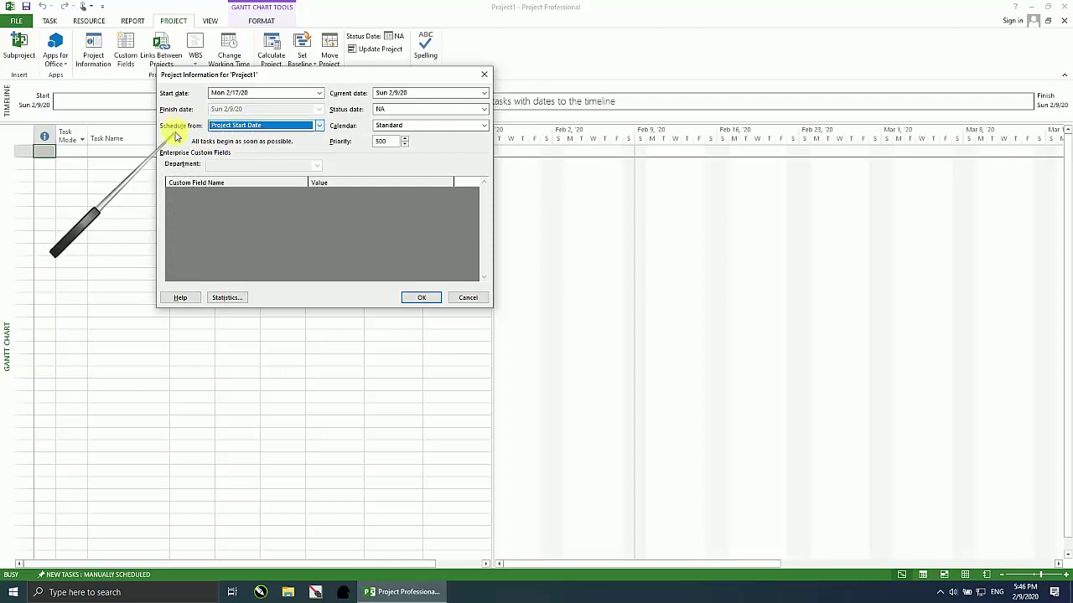
pyautogui.click(251, 126)
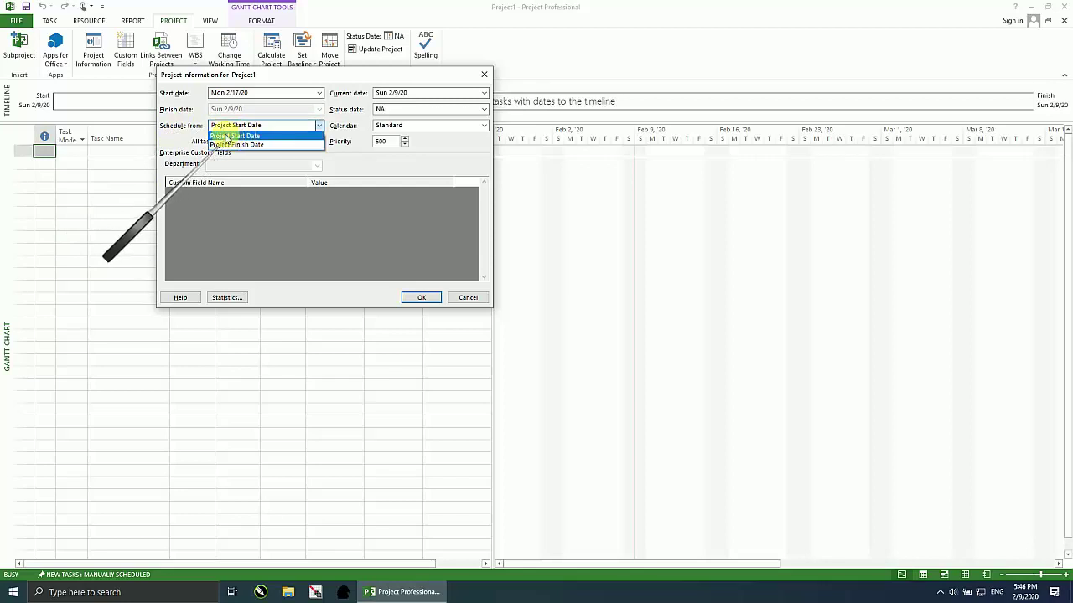
pyautogui.click(241, 135)
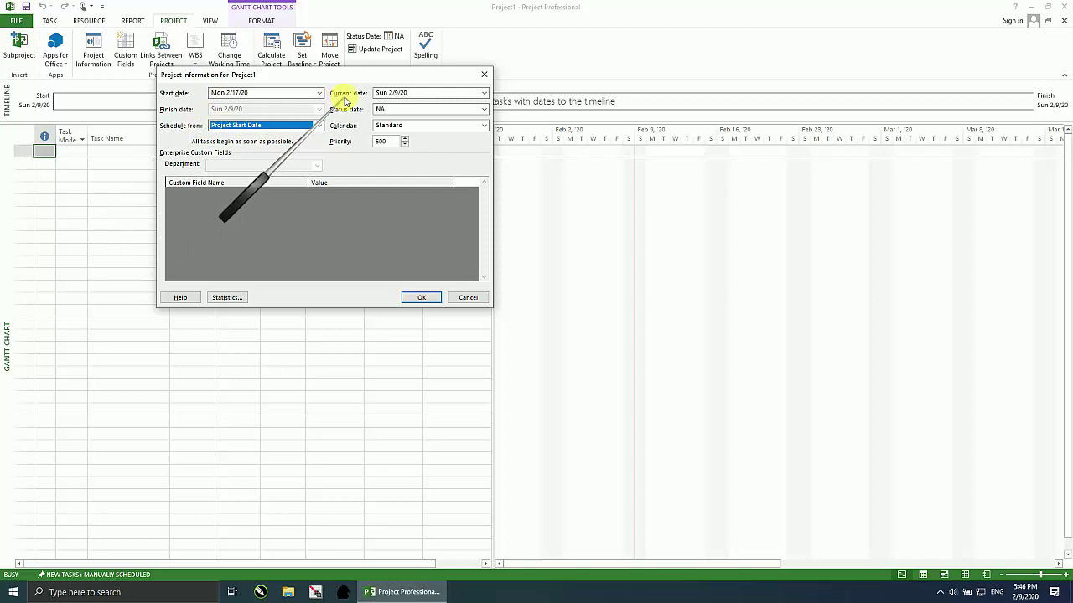
# Move the Project Information dialog aside and compare the project's current date with the system calendar.
pyautogui.moveTo(372, 80); pyautogui.dragTo(397, 80)
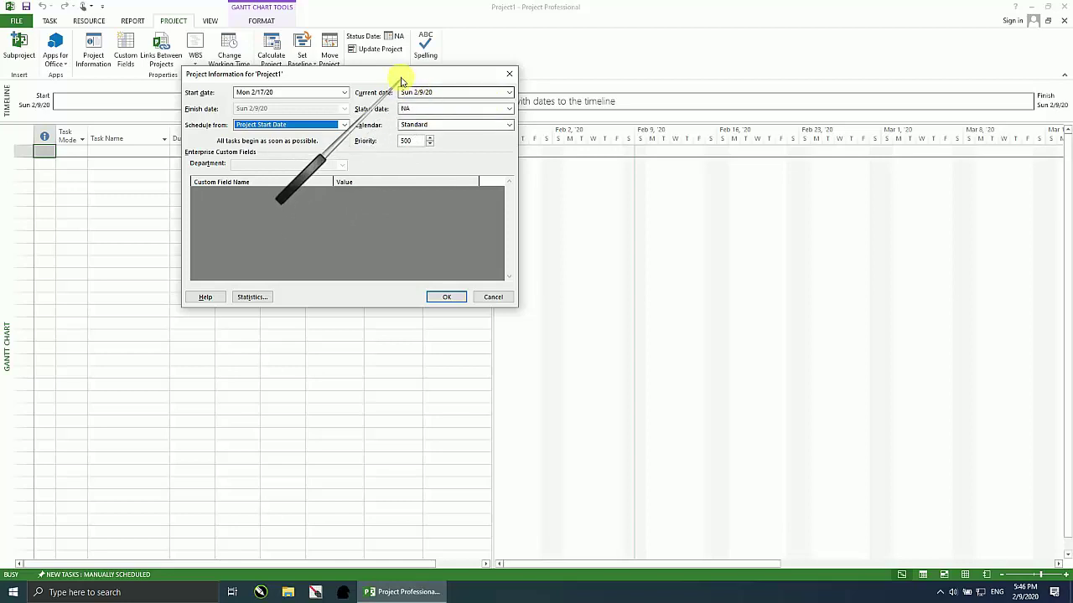
pyautogui.moveTo(402, 75); pyautogui.dragTo(474, 62)
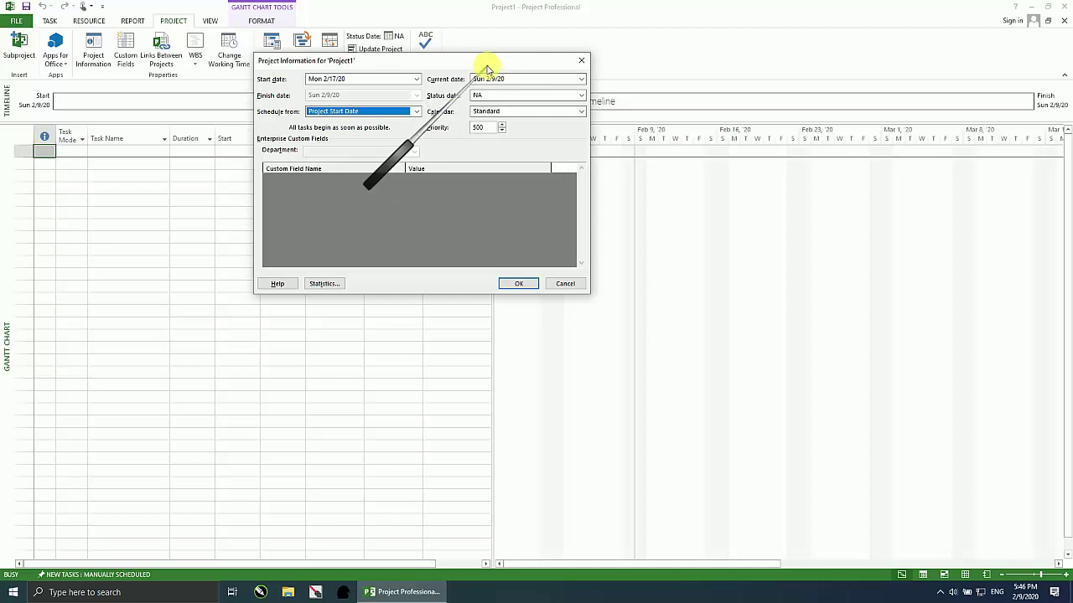
pyautogui.moveTo(484, 76); pyautogui.dragTo(503, 79)
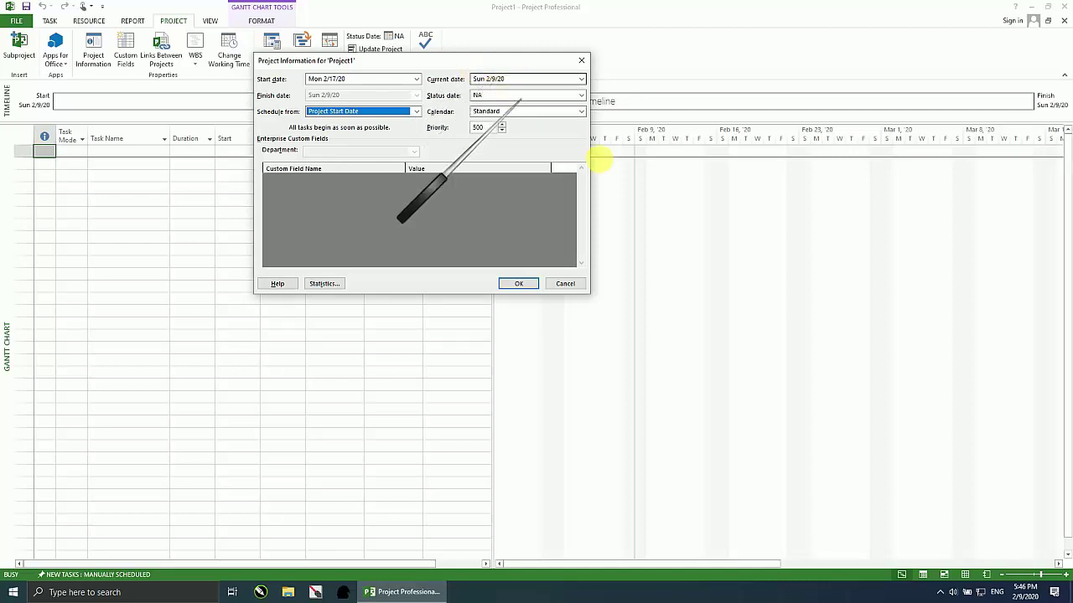
pyautogui.click(1021, 593)
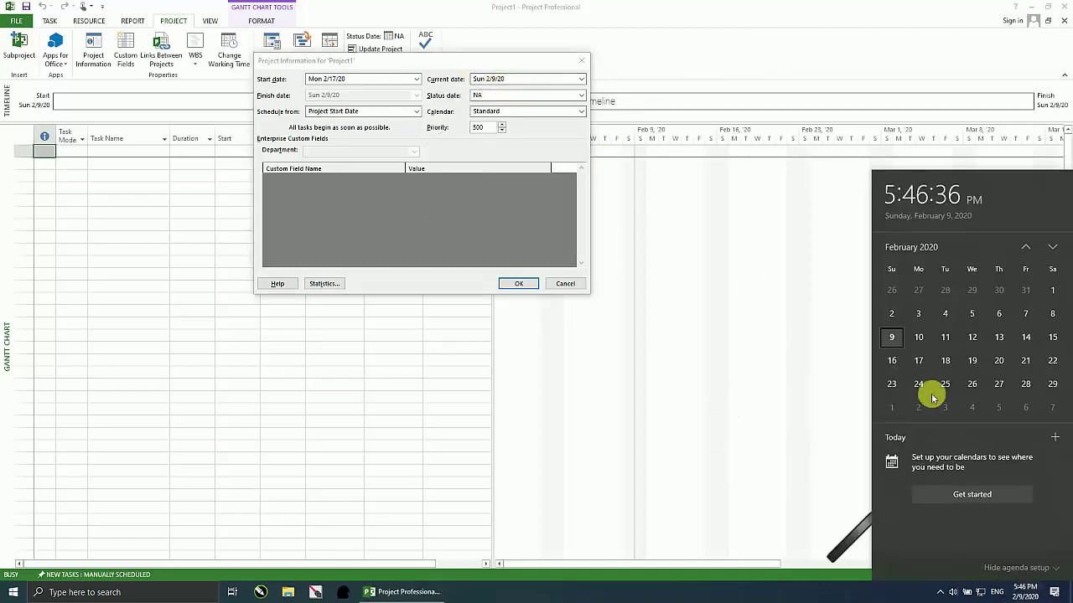
pyautogui.click(507, 79)
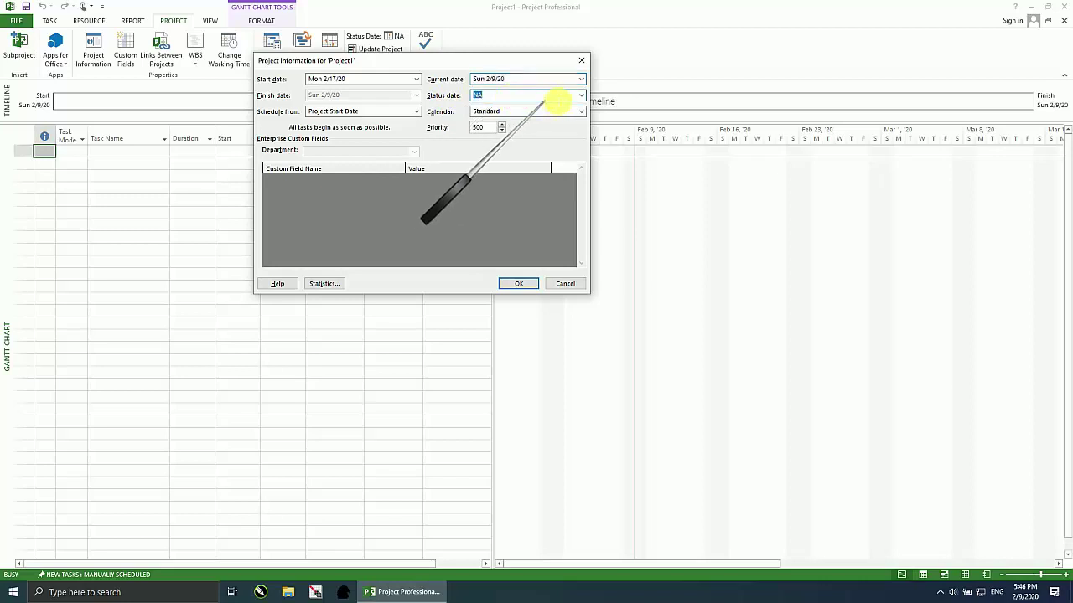
# Examine the project's status date calendar and leave the status date at NA.
pyautogui.click(581, 95)
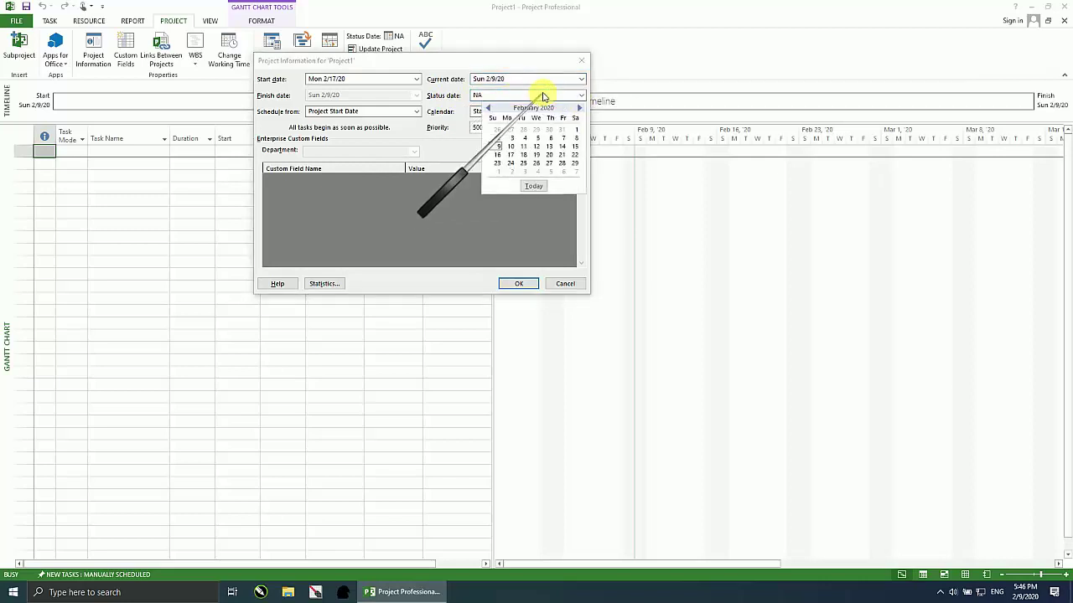
pyautogui.click(540, 96)
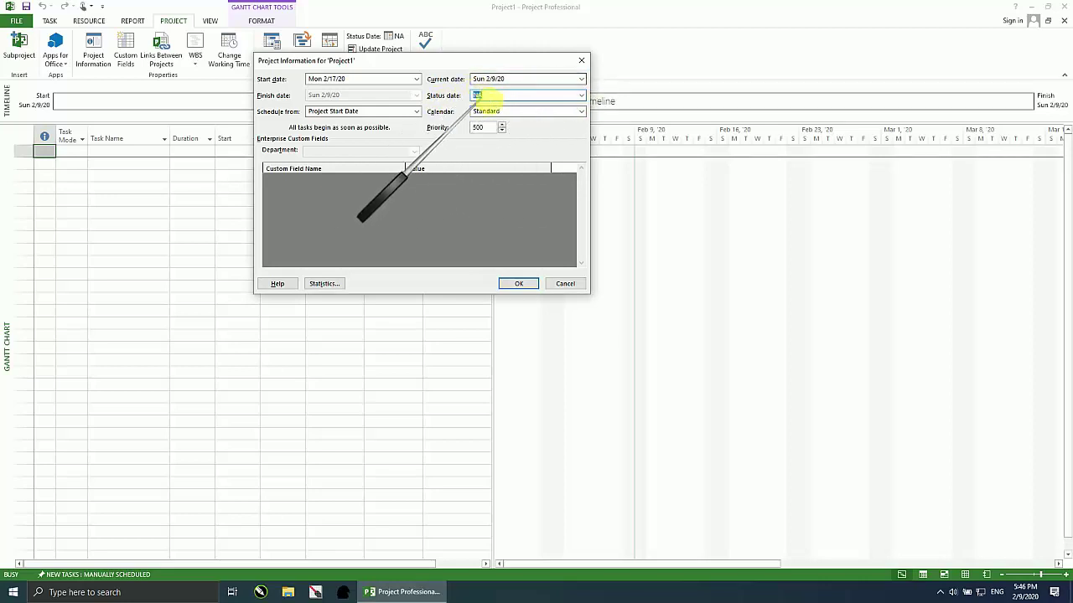
pyautogui.click(582, 96)
pyautogui.click(582, 92)
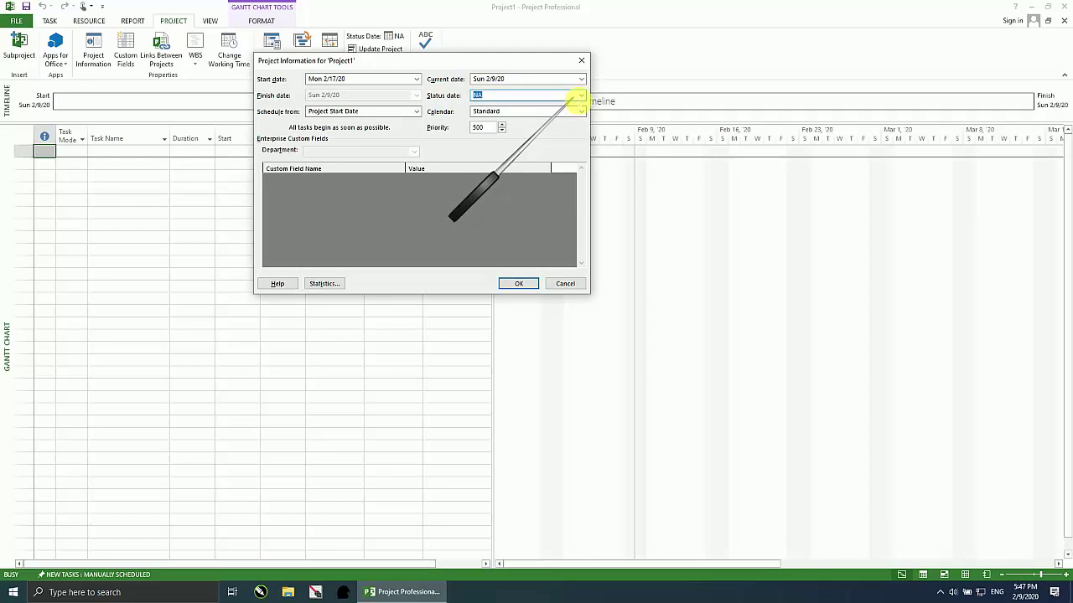
# Choose the Standard calendar, keep the priority at 500, and apply the project information settings.
pyautogui.moveTo(488, 63); pyautogui.dragTo(362, 78)
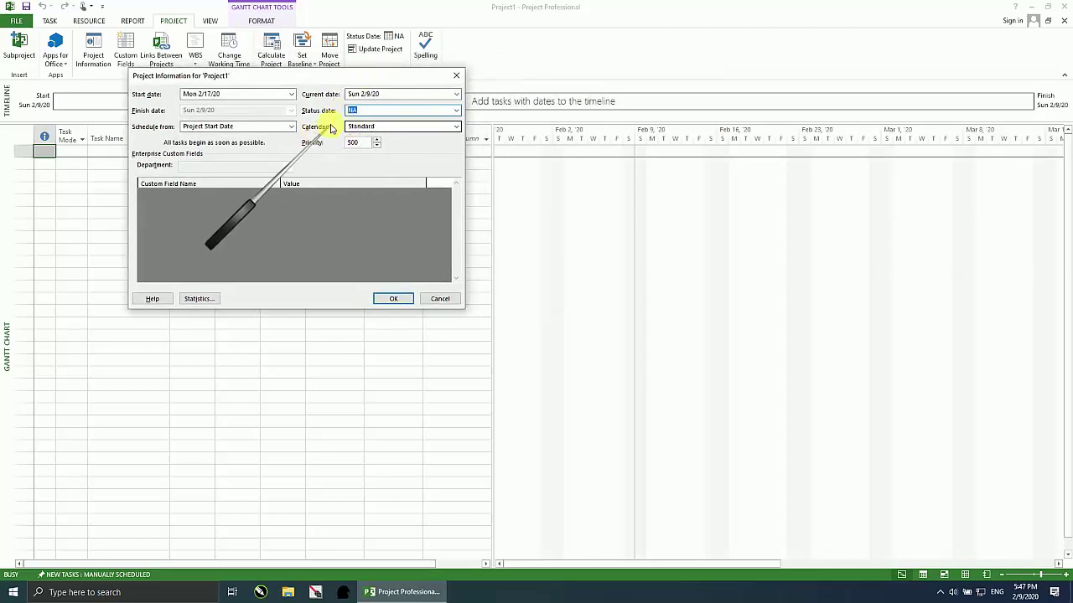
pyautogui.click(455, 127)
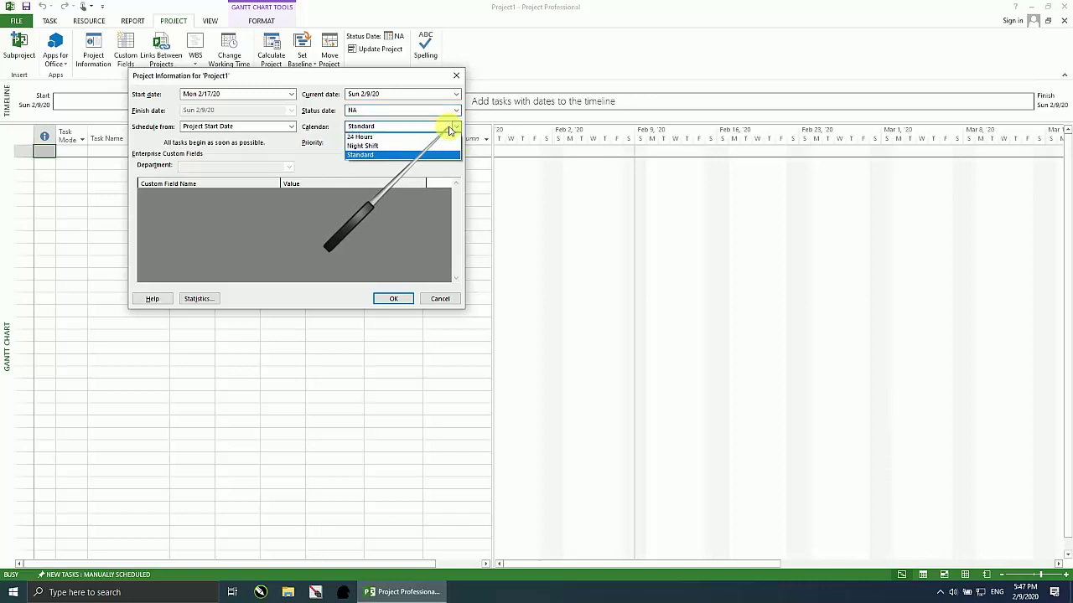
pyautogui.click(359, 155)
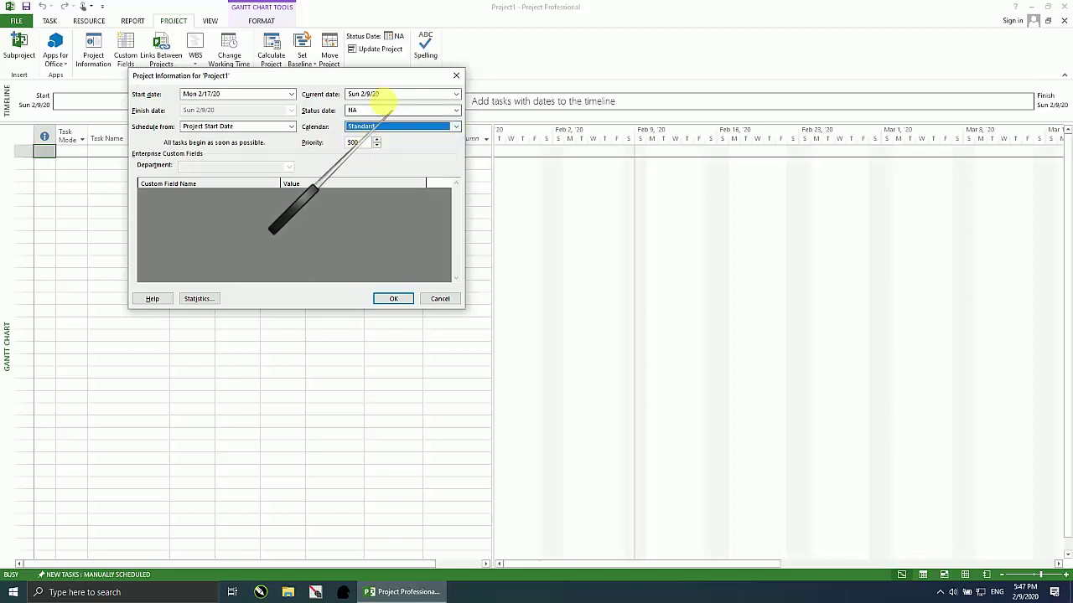
pyautogui.click(354, 144)
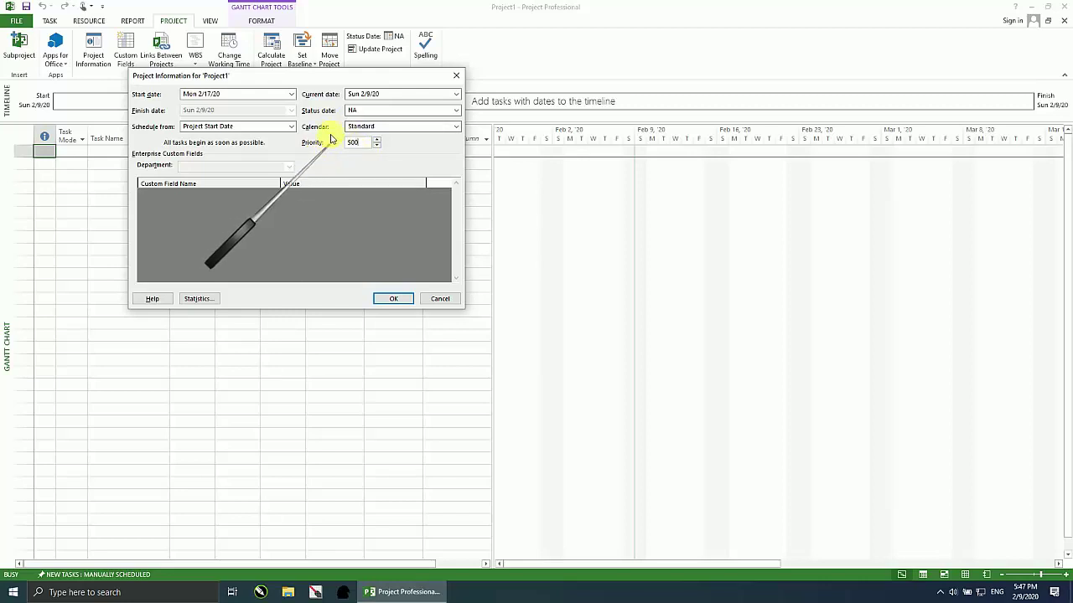
pyautogui.moveTo(331, 78); pyautogui.dragTo(591, 52)
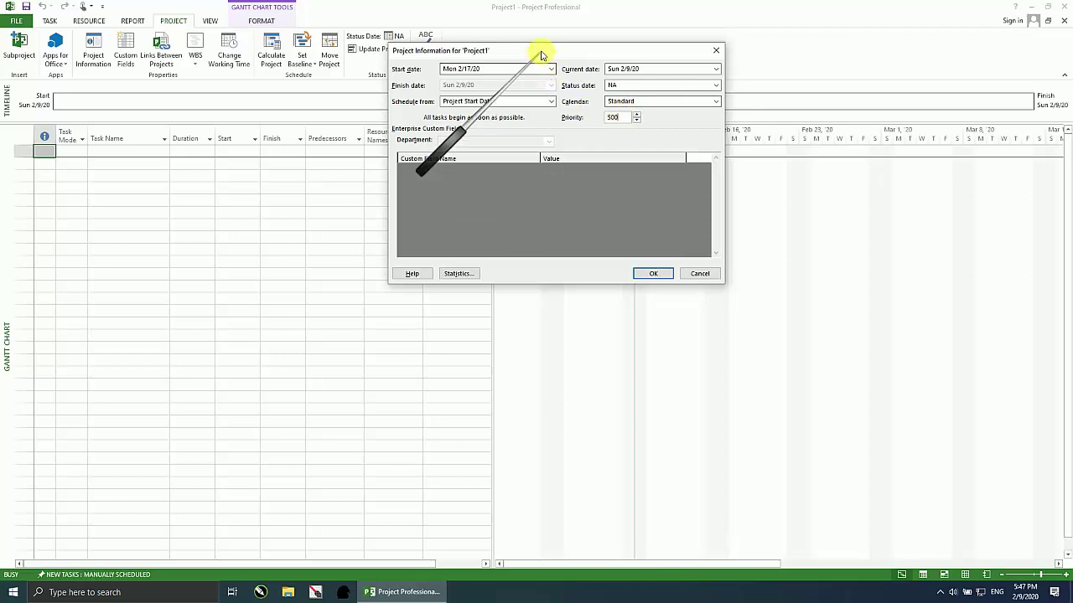
pyautogui.moveTo(540, 51); pyautogui.dragTo(402, 84)
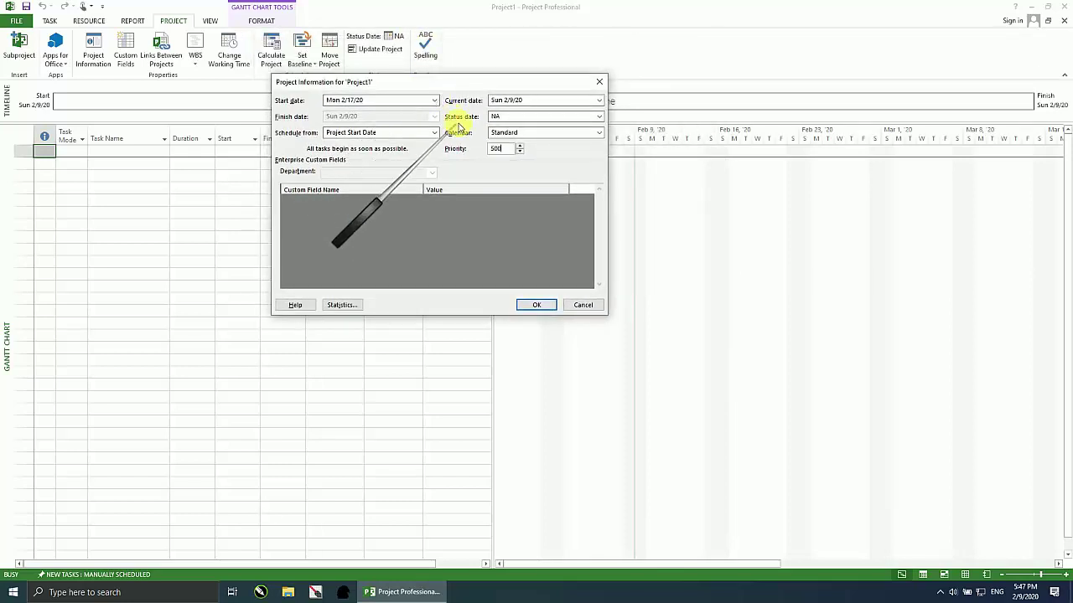
pyautogui.click(537, 305)
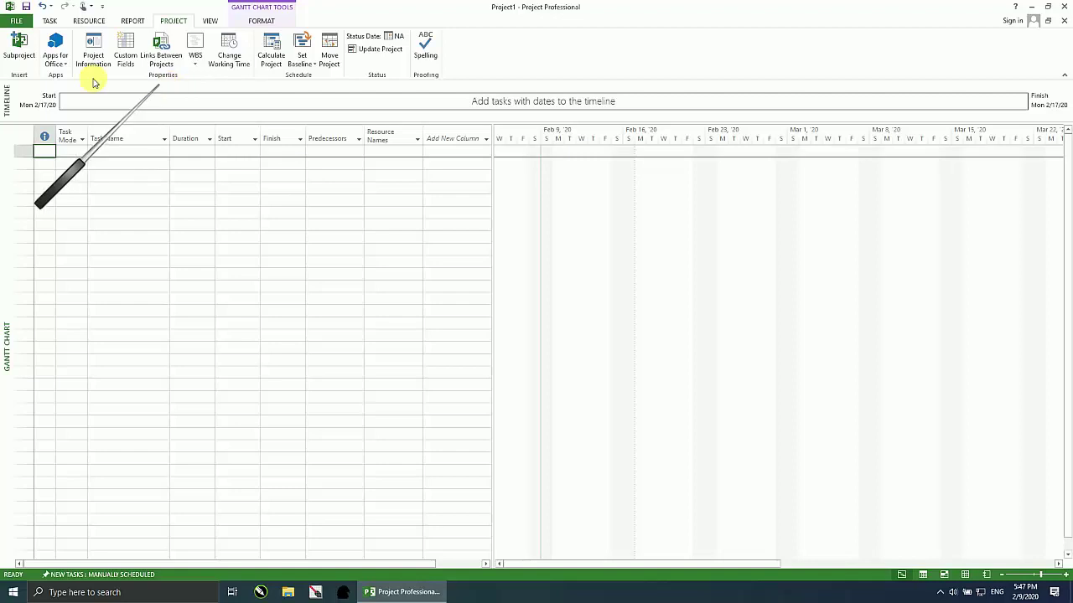
# Reopen the Project Information settings to check the applied start date, and close them.
pyautogui.click(93, 50)
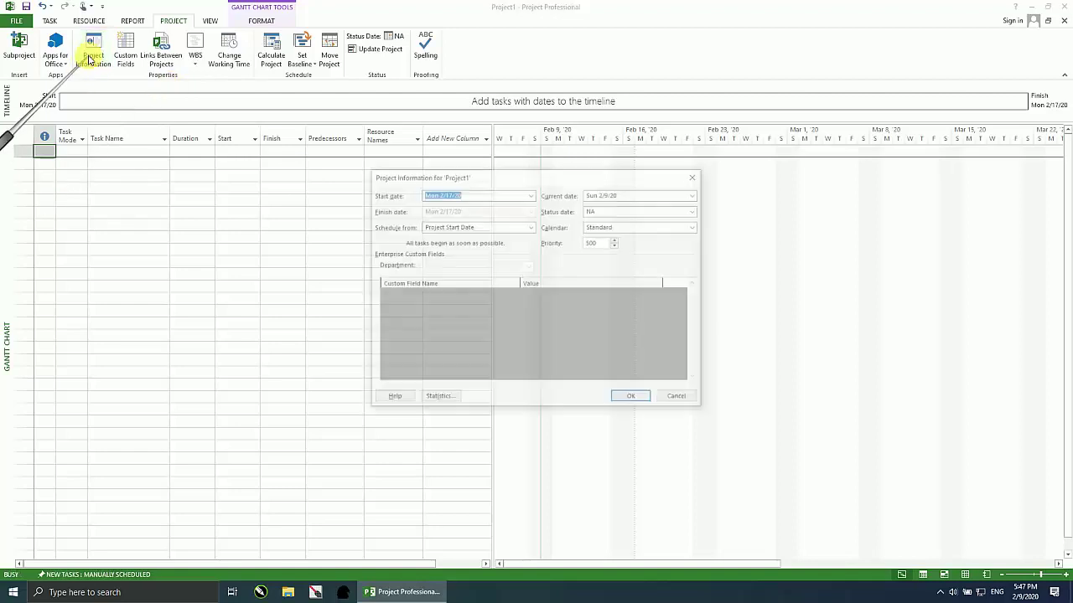
pyautogui.click(446, 194)
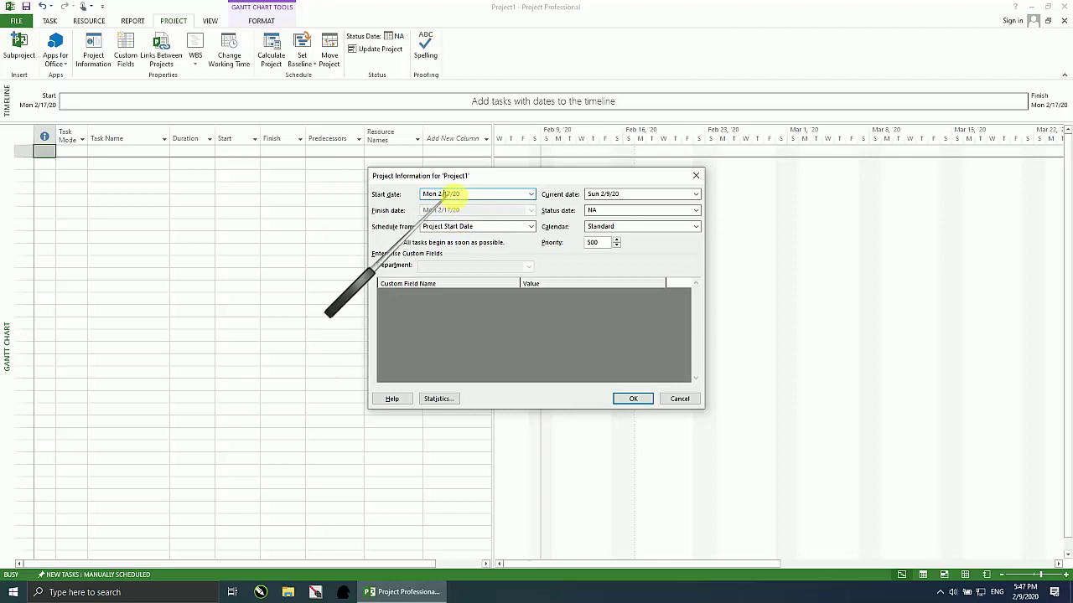
pyautogui.moveTo(459, 178); pyautogui.dragTo(369, 90)
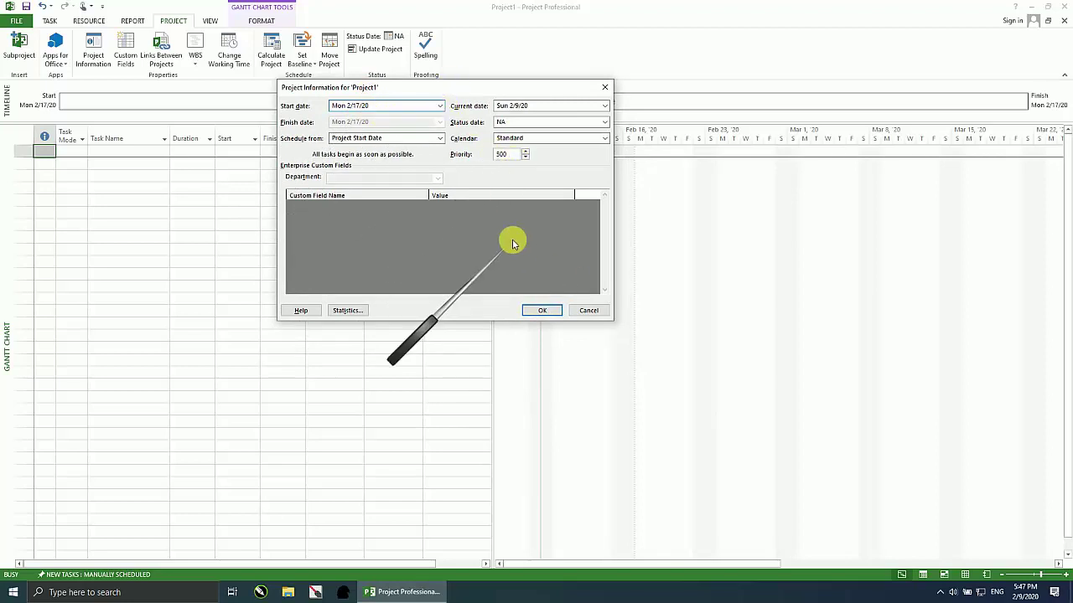
pyautogui.click(542, 310)
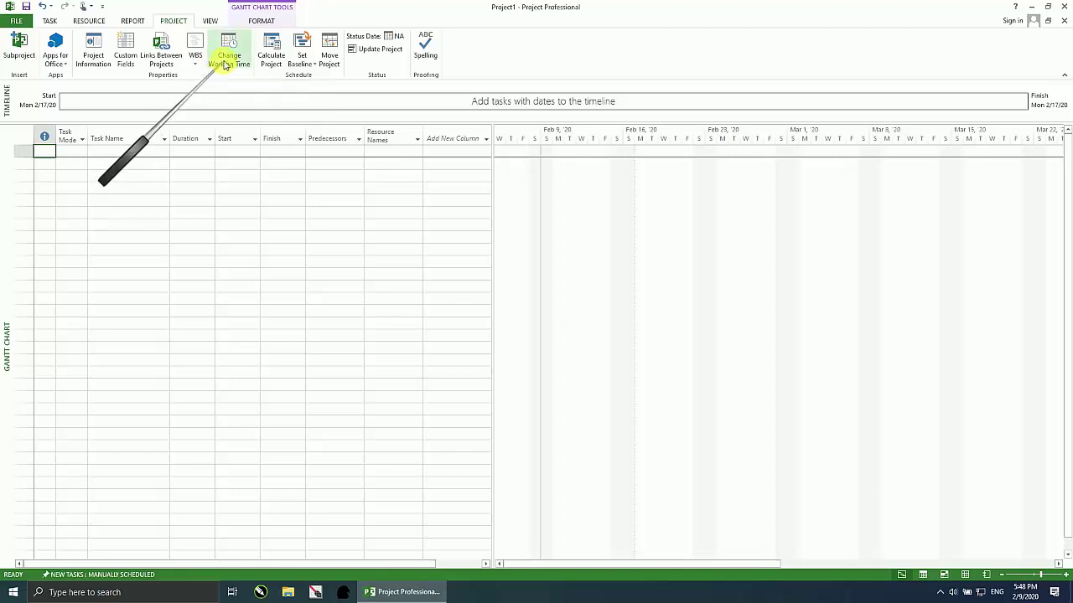
# Open the Change Working Time settings, choose Standard (Project Calendar), and browse the calendar's months.
pyautogui.click(224, 64)
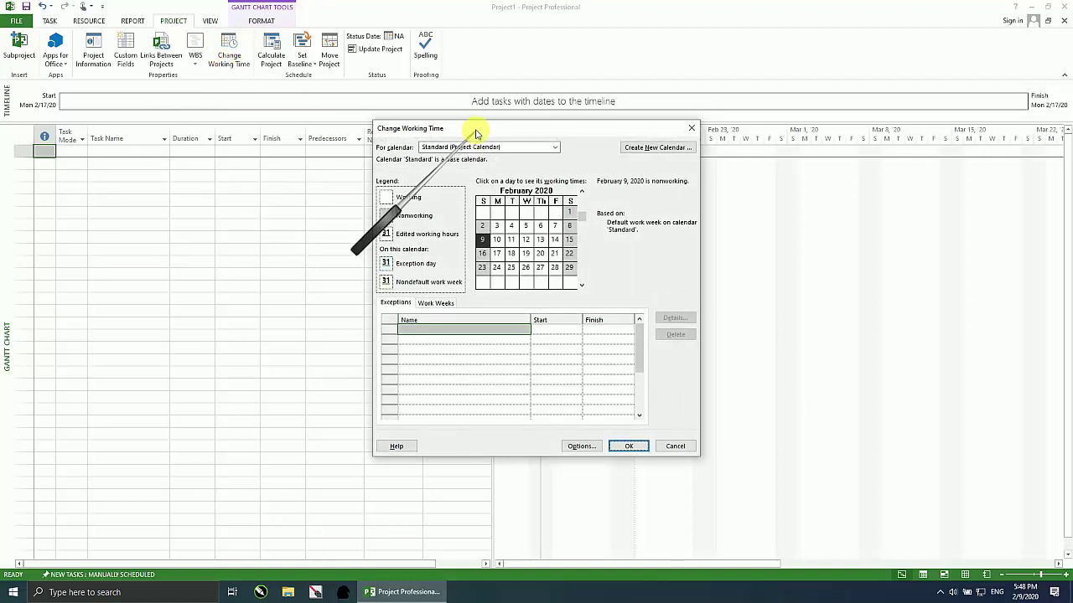
pyautogui.moveTo(475, 134); pyautogui.dragTo(352, 73)
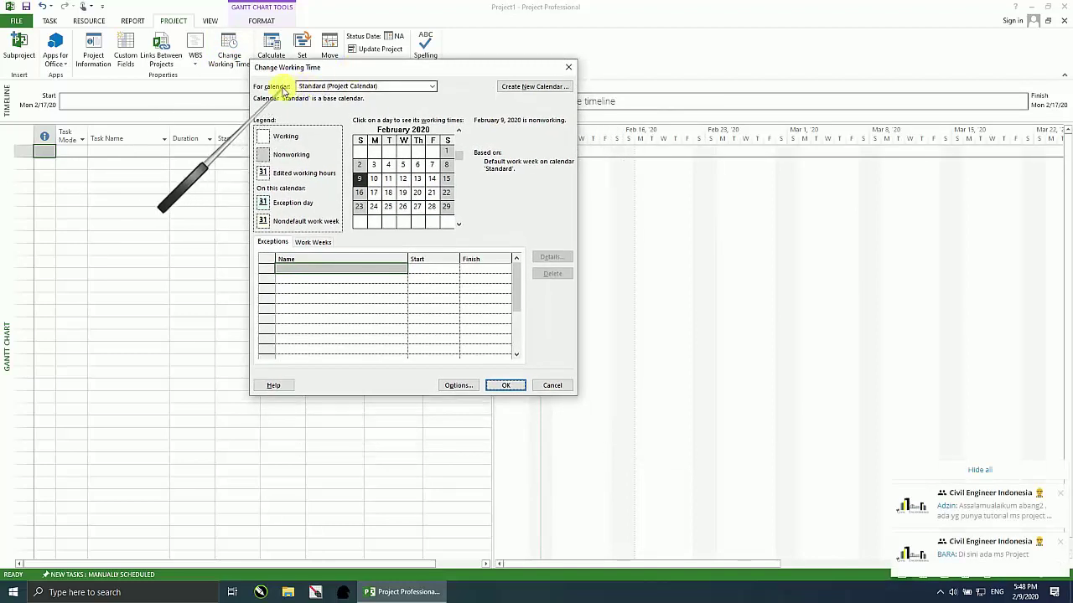
pyautogui.click(334, 87)
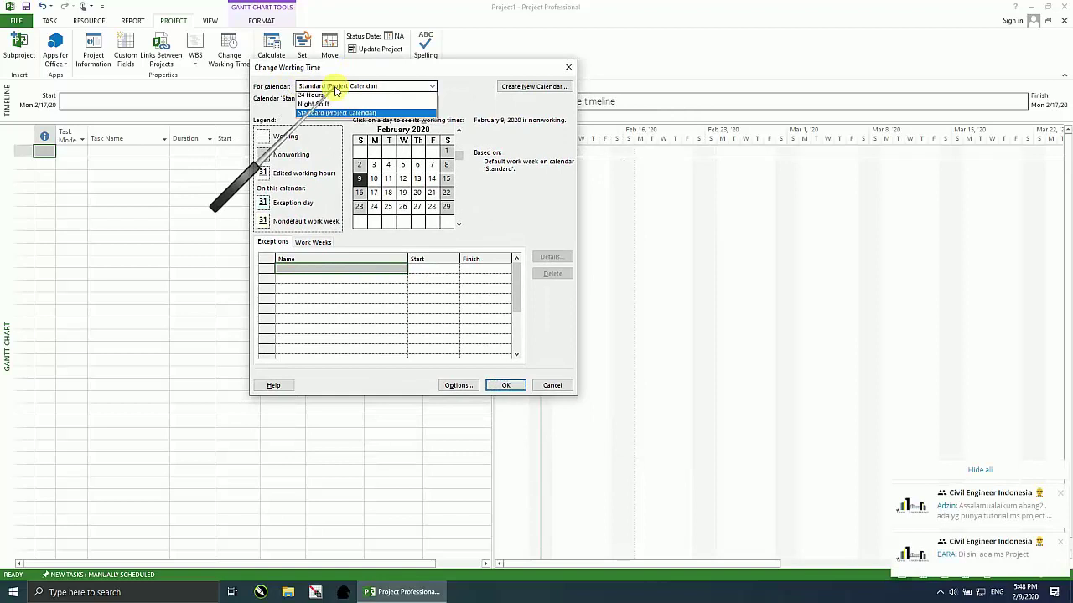
pyautogui.click(307, 114)
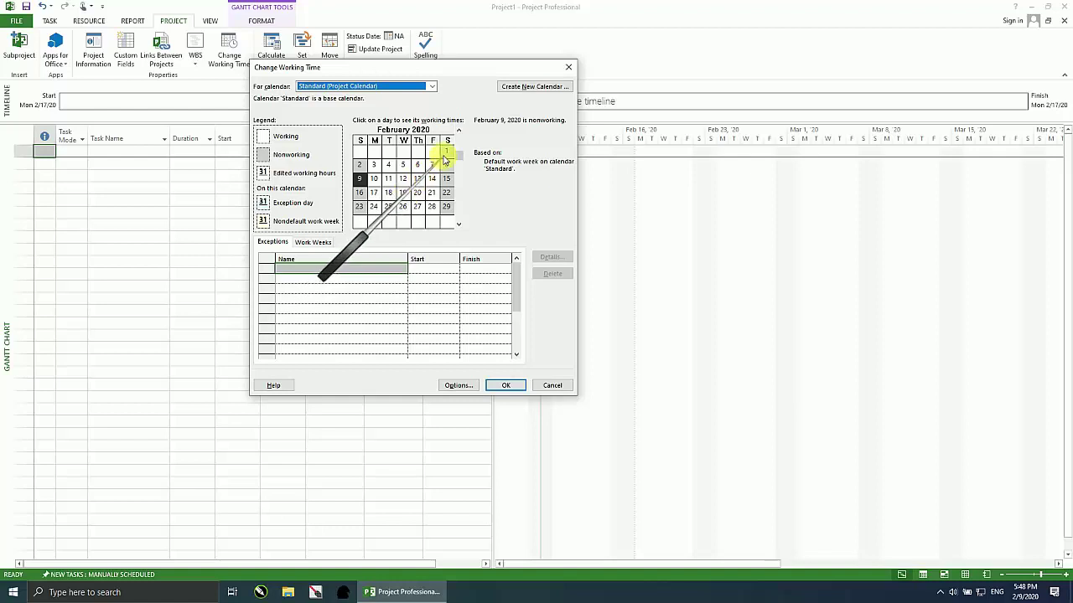
pyautogui.moveTo(458, 157); pyautogui.dragTo(456, 160)
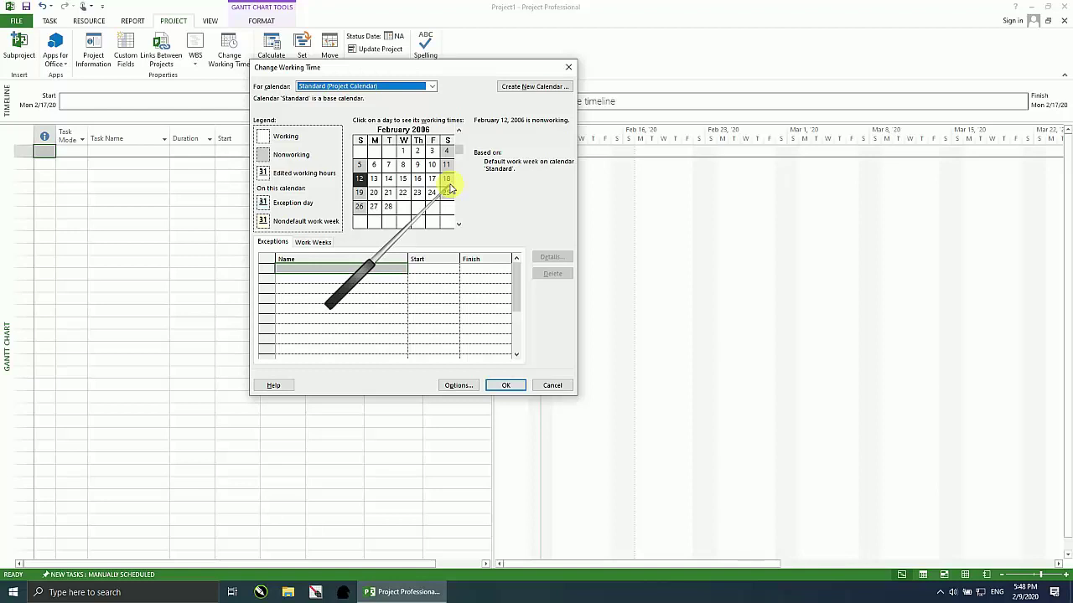
# Open the details of the [Default] work week and reposition the details dialog.
pyautogui.click(313, 245)
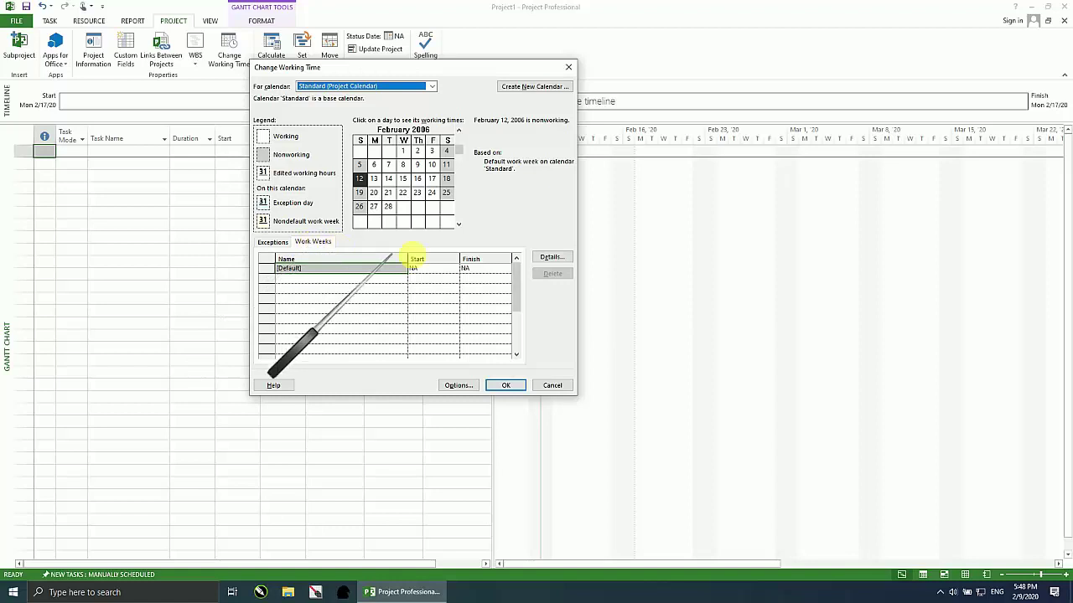
pyautogui.click(548, 257)
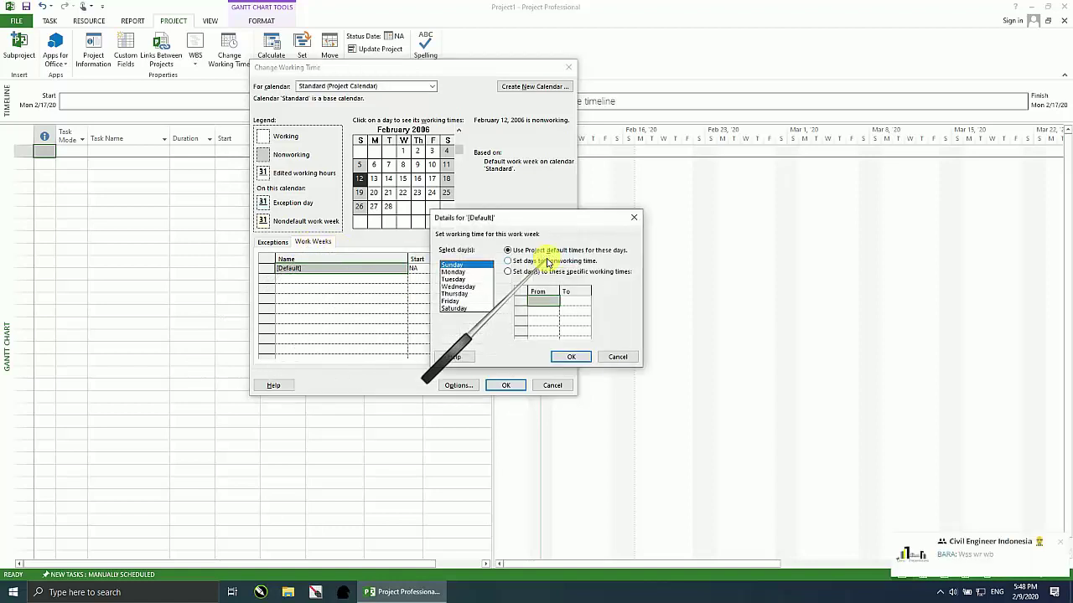
pyautogui.moveTo(519, 220); pyautogui.dragTo(441, 93)
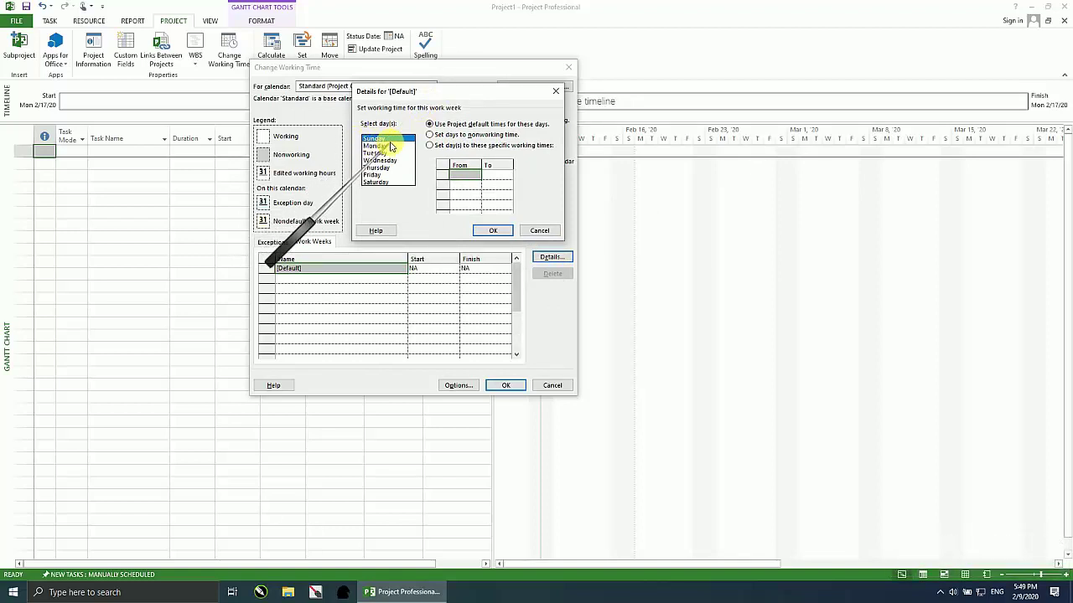
pyautogui.moveTo(432, 94)
pyautogui.mouseDown()
pyautogui.moveTo(636, 83)
pyautogui.moveTo(333, 110)
pyautogui.moveTo(428, 113)
pyautogui.mouseUp()
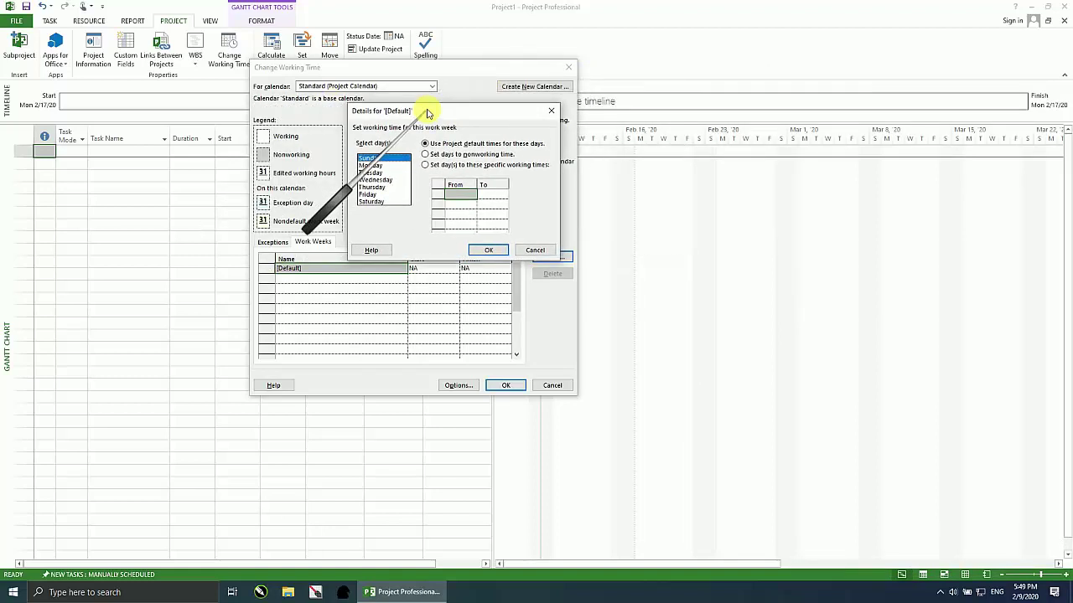
# Review the default working times of each day in the work week, from Monday through Sunday.
pyautogui.click(373, 165)
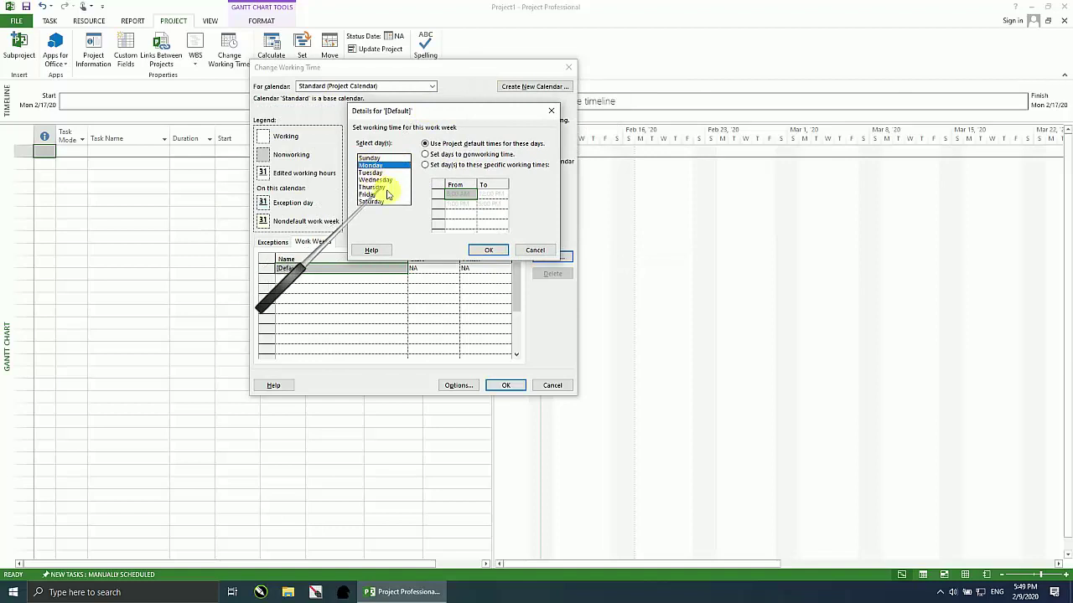
pyautogui.click(372, 173)
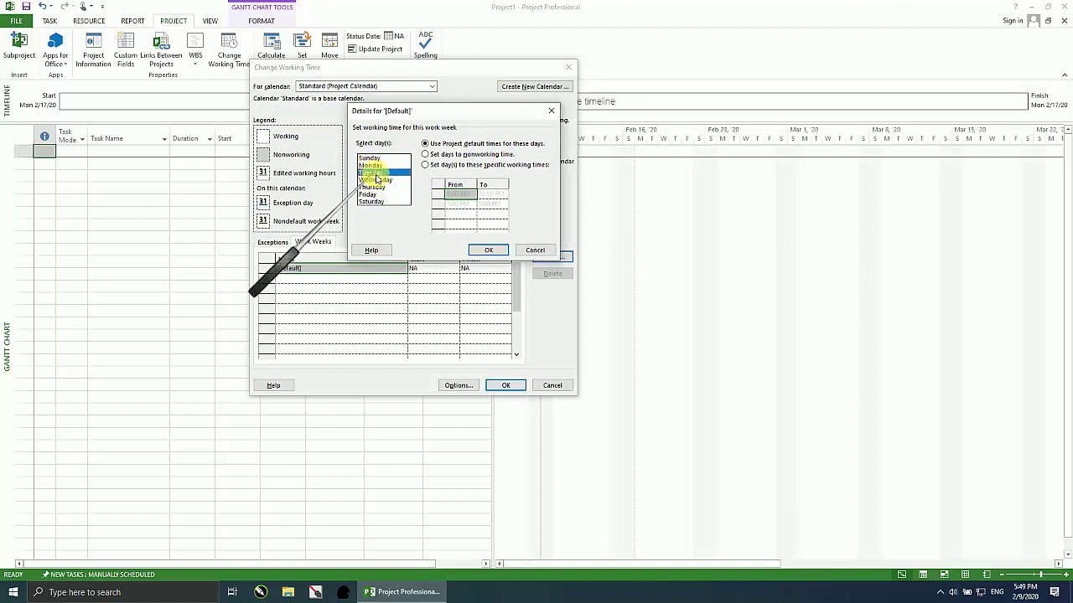
pyautogui.click(375, 180)
pyautogui.click(373, 187)
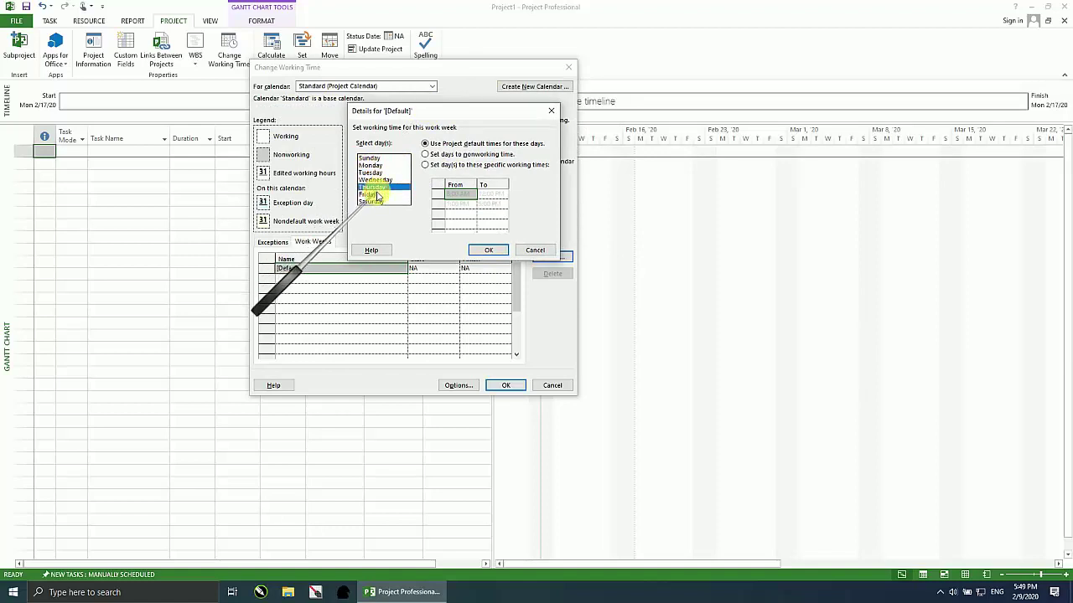
pyautogui.click(374, 195)
pyautogui.click(372, 202)
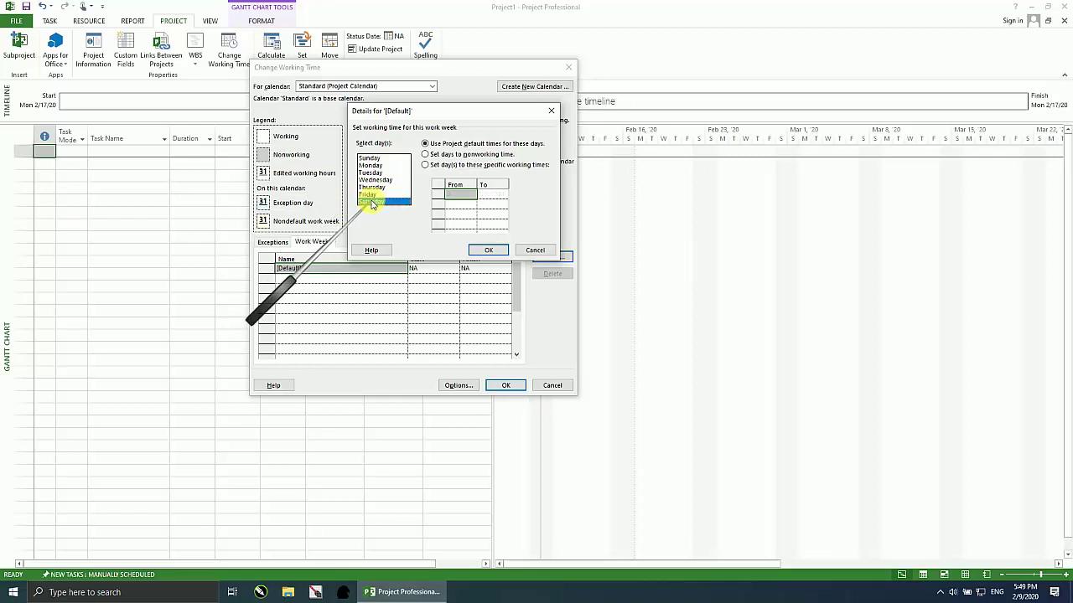
pyautogui.click(371, 158)
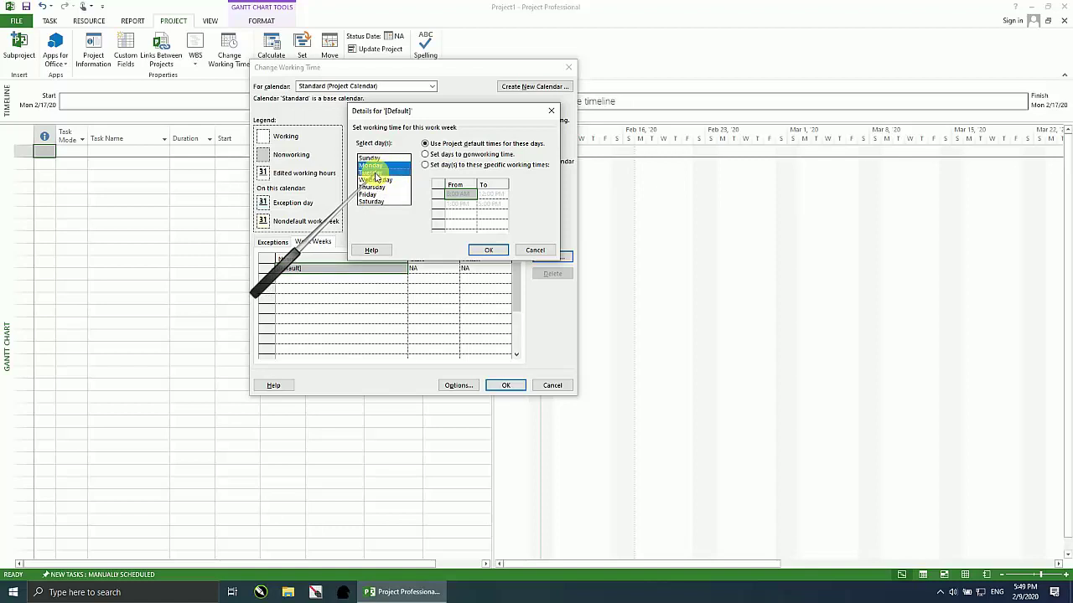
# Set Monday through Thursday and Saturday to specific working times of 8:00 AM–12:00 PM and 1:00 PM–5:00 PM.
pyautogui.moveTo(376, 178); pyautogui.dragTo(382, 194)
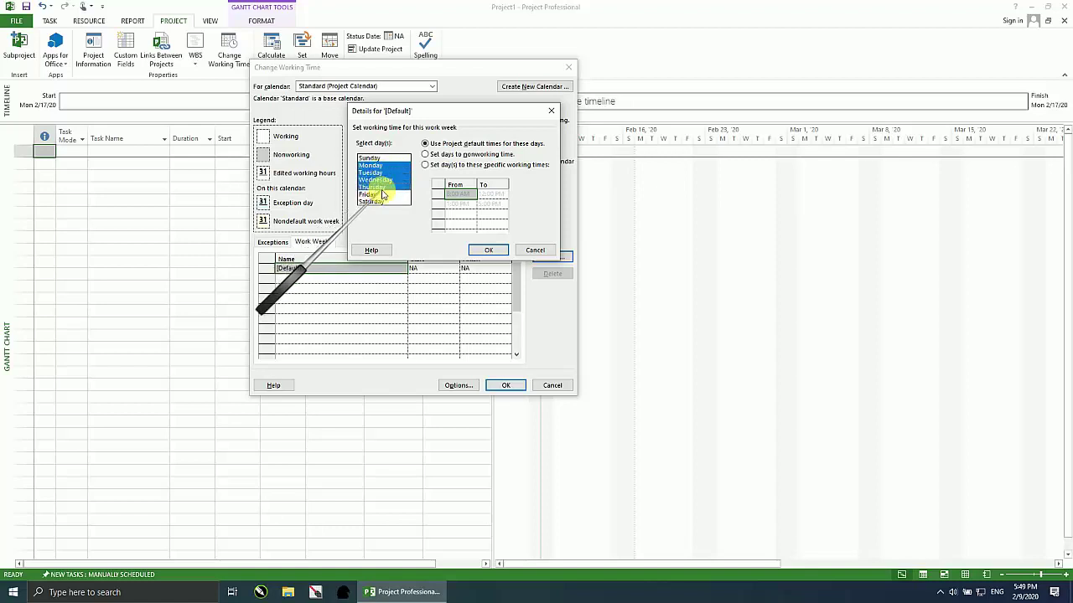
pyautogui.keyDown('ctrl'); pyautogui.click(380, 203); pyautogui.keyUp('ctrl')
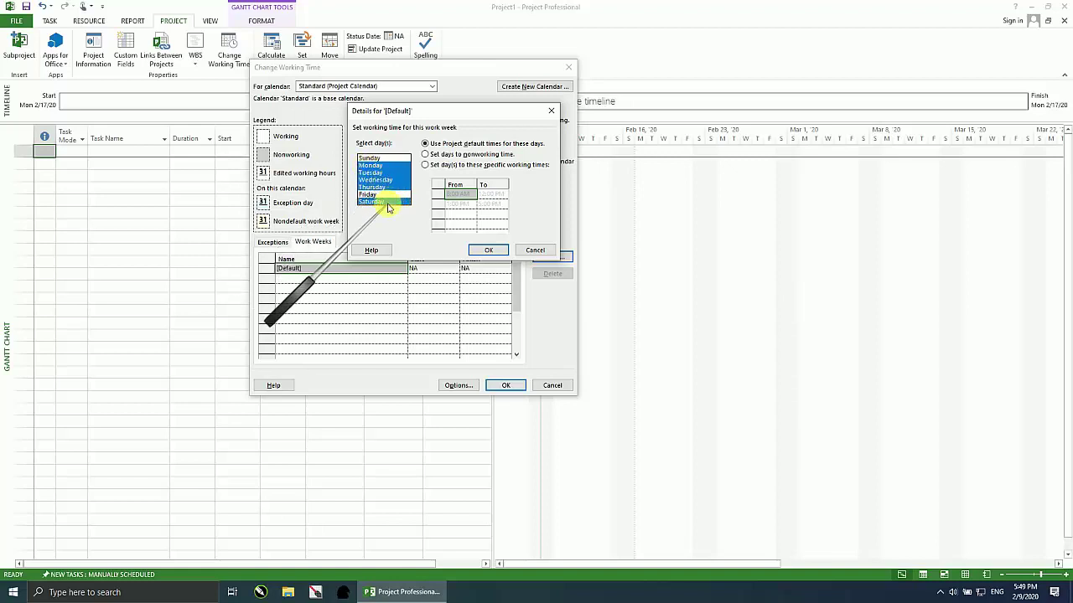
pyautogui.click(426, 165)
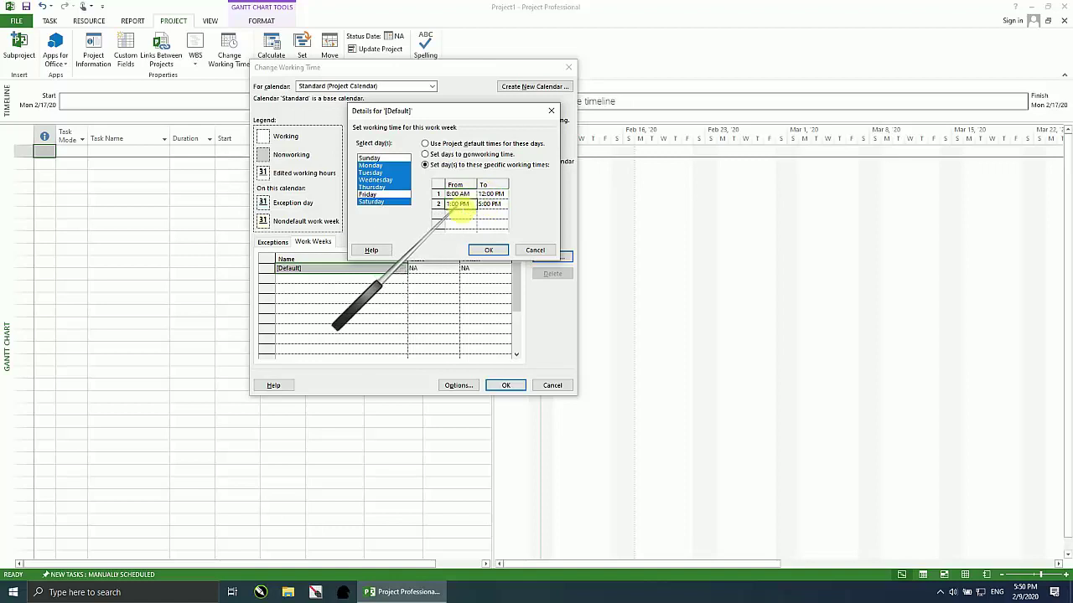
pyautogui.click(459, 215)
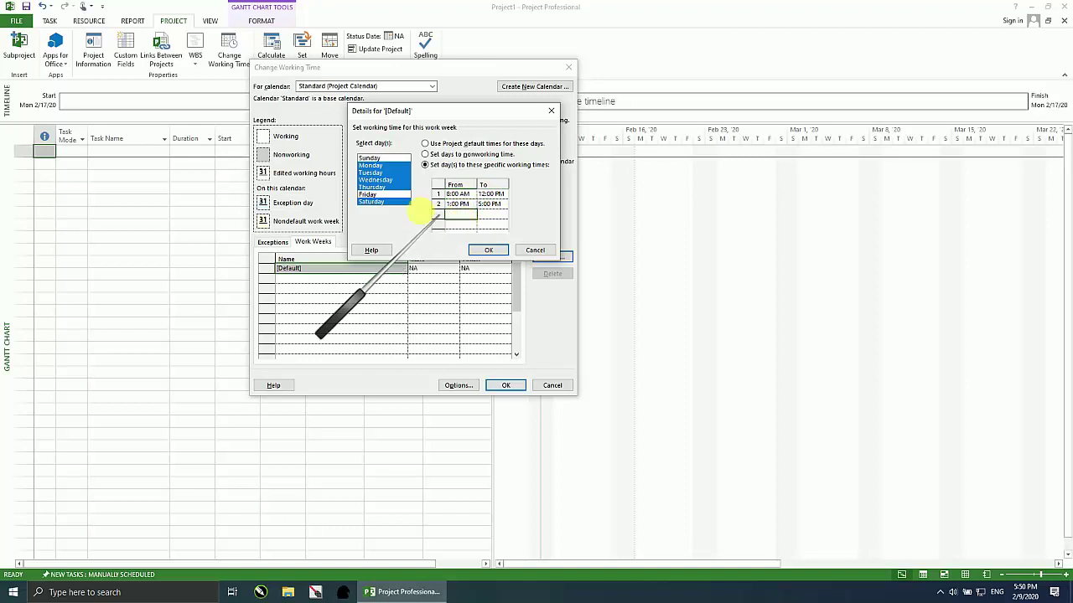
# Set Friday to specific working times of 8:00 AM–12:00 PM and 1:00 PM–5:00 PM.
pyautogui.click(368, 195)
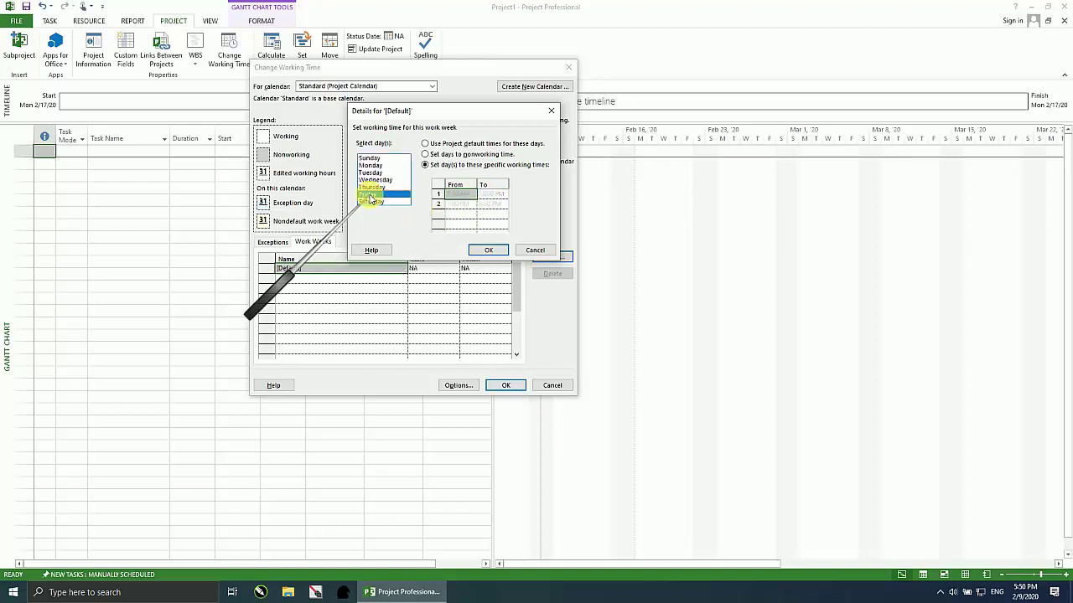
pyautogui.click(424, 164)
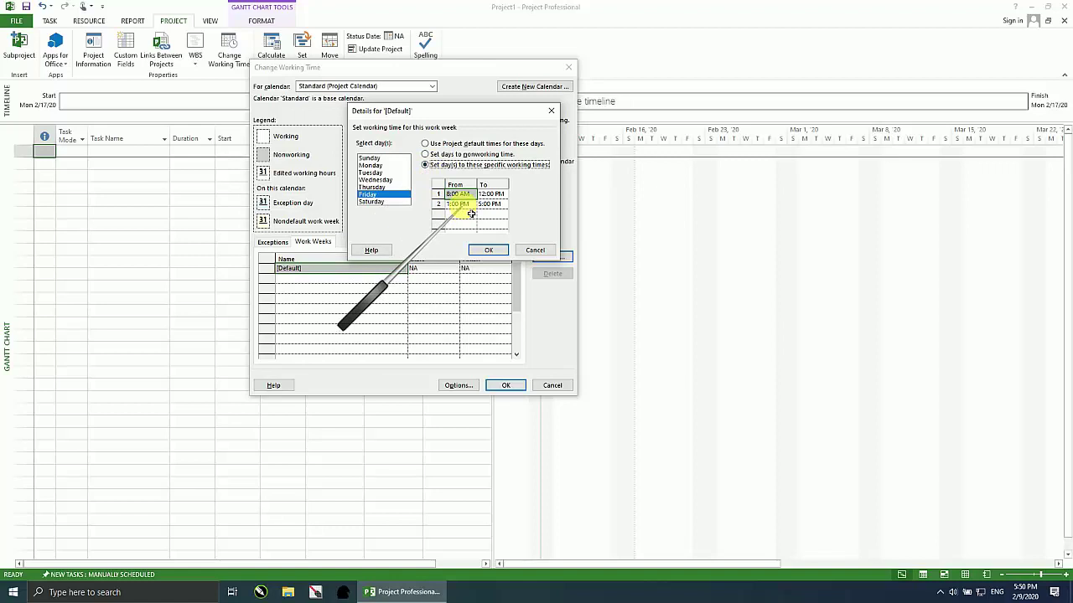
pyautogui.click(462, 205)
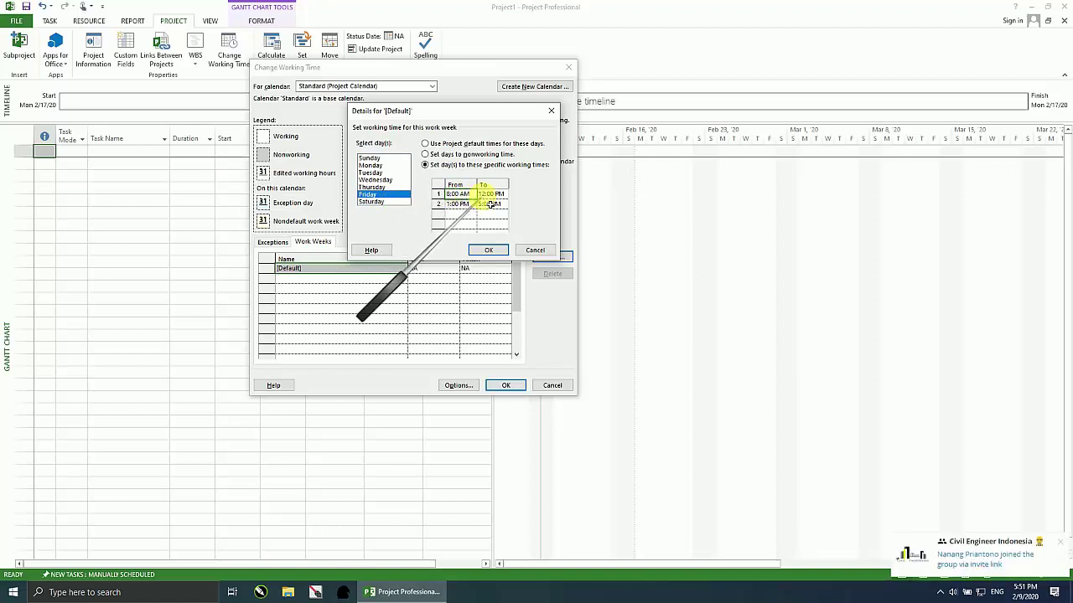
pyautogui.click(486, 195)
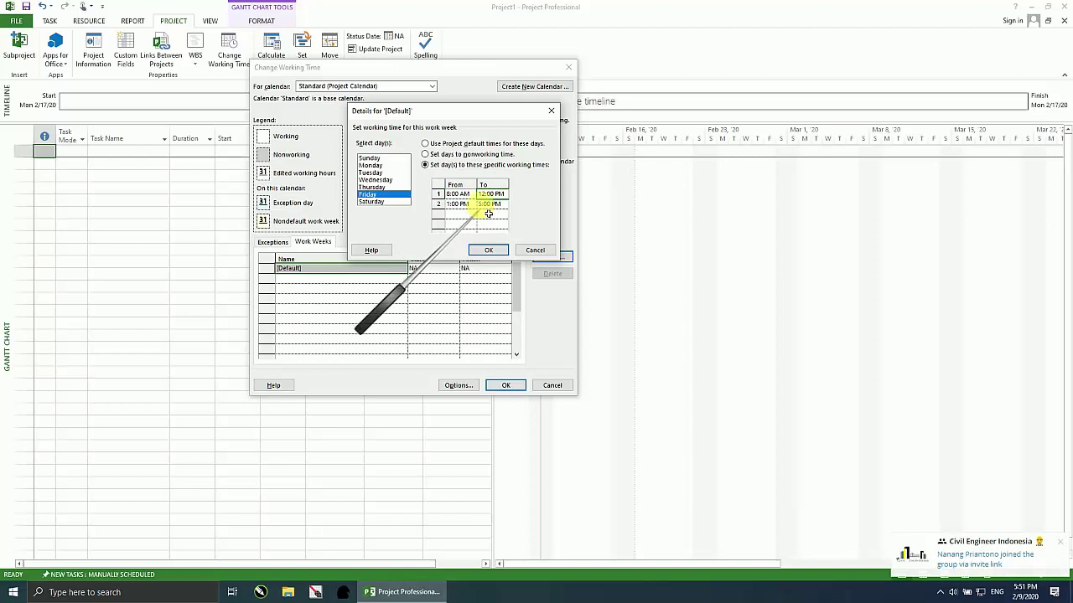
# Try to set the end of Friday's first shift to 11:00 PM in the [Default] work week details.
pyautogui.moveTo(437, 113); pyautogui.dragTo(457, 107)
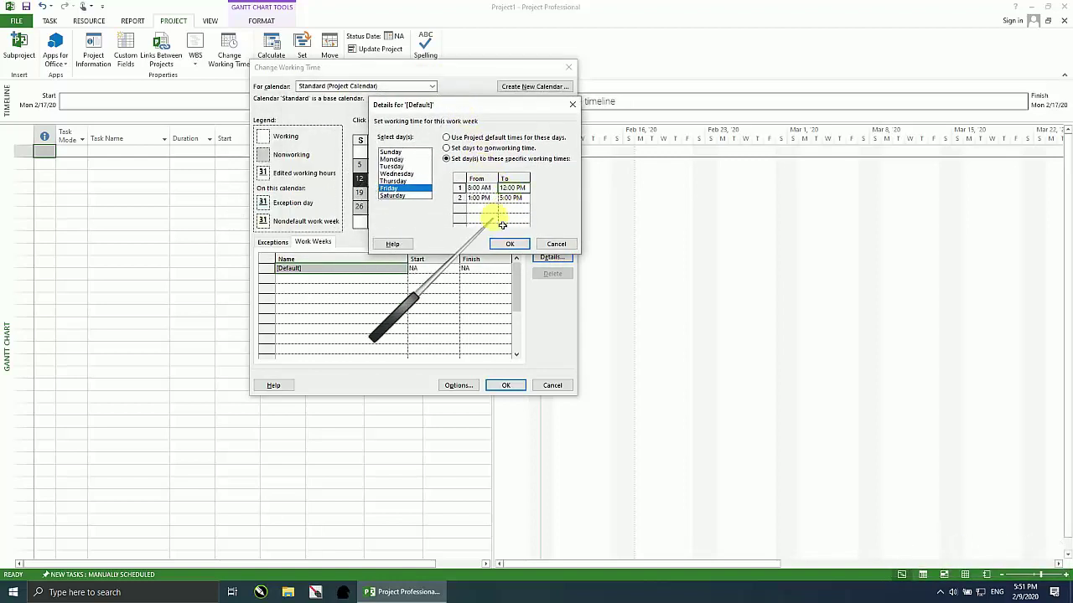
pyautogui.moveTo(484, 108)
pyautogui.mouseDown()
pyautogui.moveTo(422, 98)
pyautogui.moveTo(495, 116)
pyautogui.mouseUp()
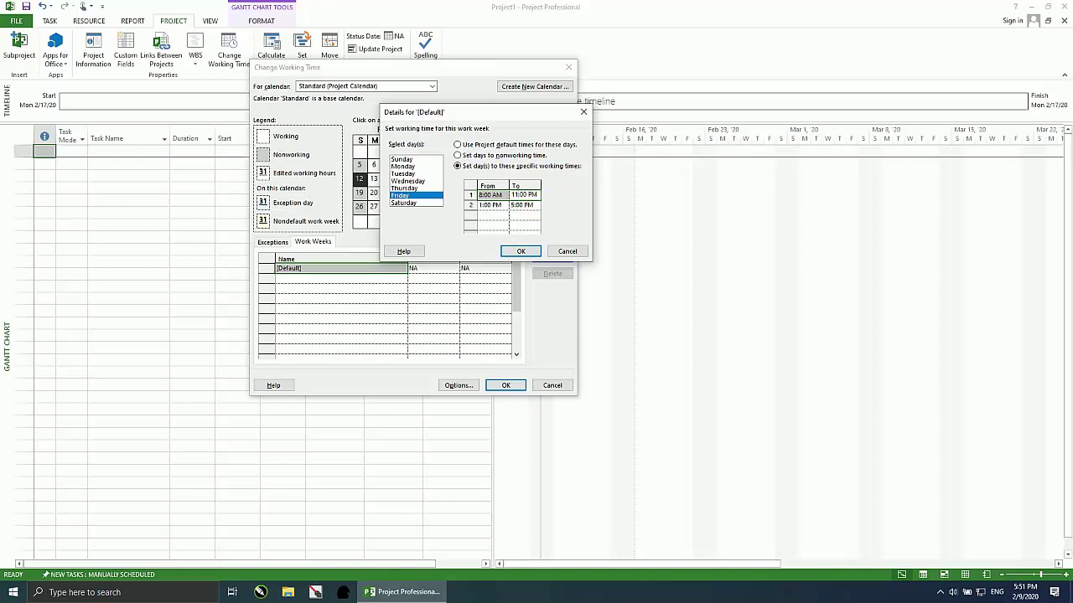
pyautogui.click(523, 205)
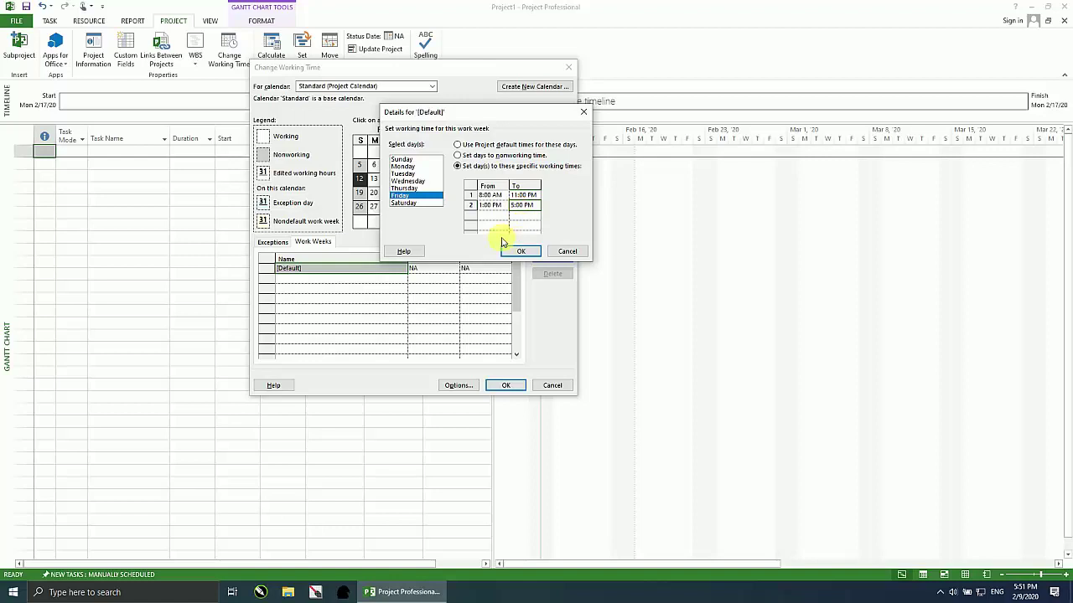
pyautogui.click(408, 185)
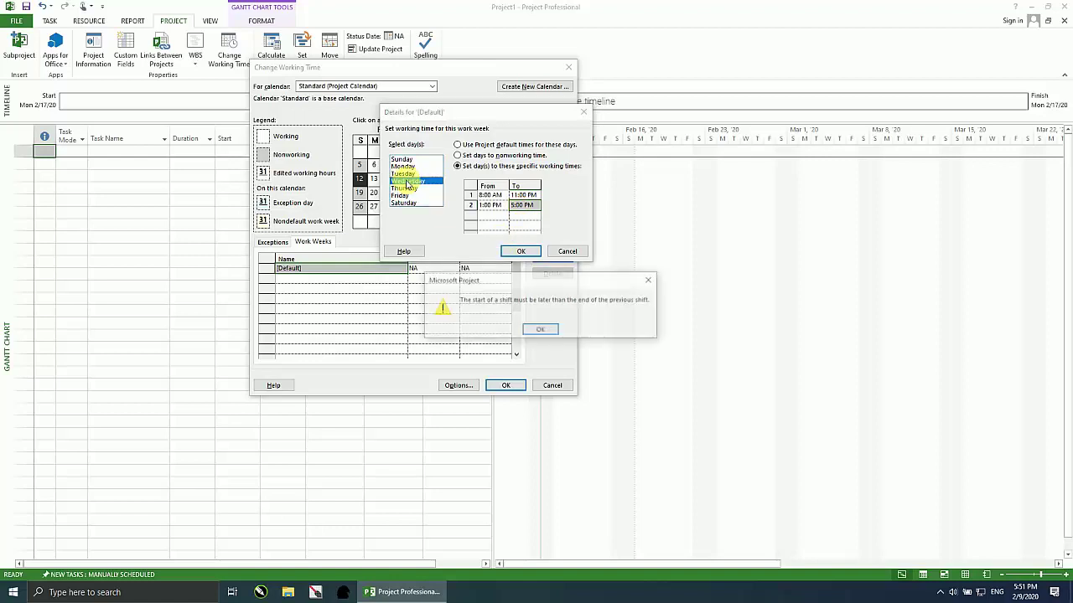
pyautogui.click(545, 330)
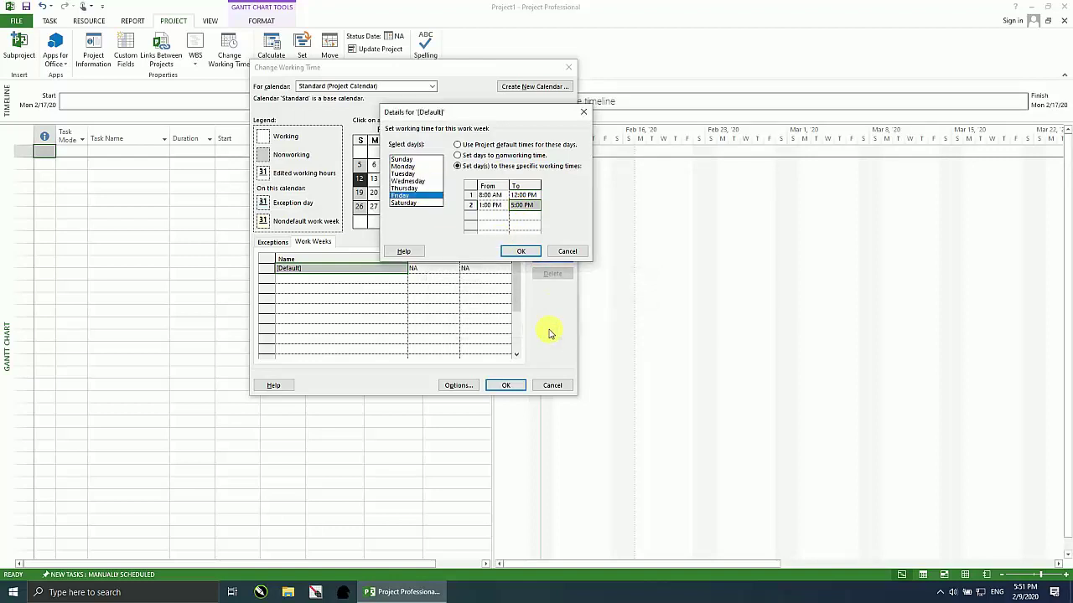
pyautogui.click(490, 208)
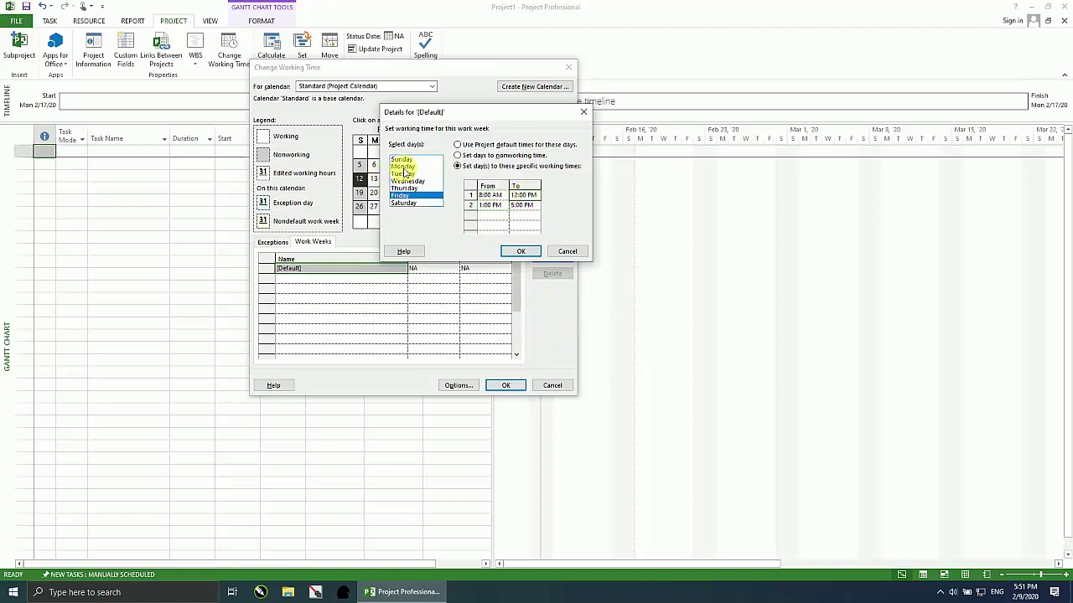
# Check the working times of Wednesday, Thursday and Friday, and accept the [Default] work week details.
pyautogui.click(408, 180)
pyautogui.click(410, 189)
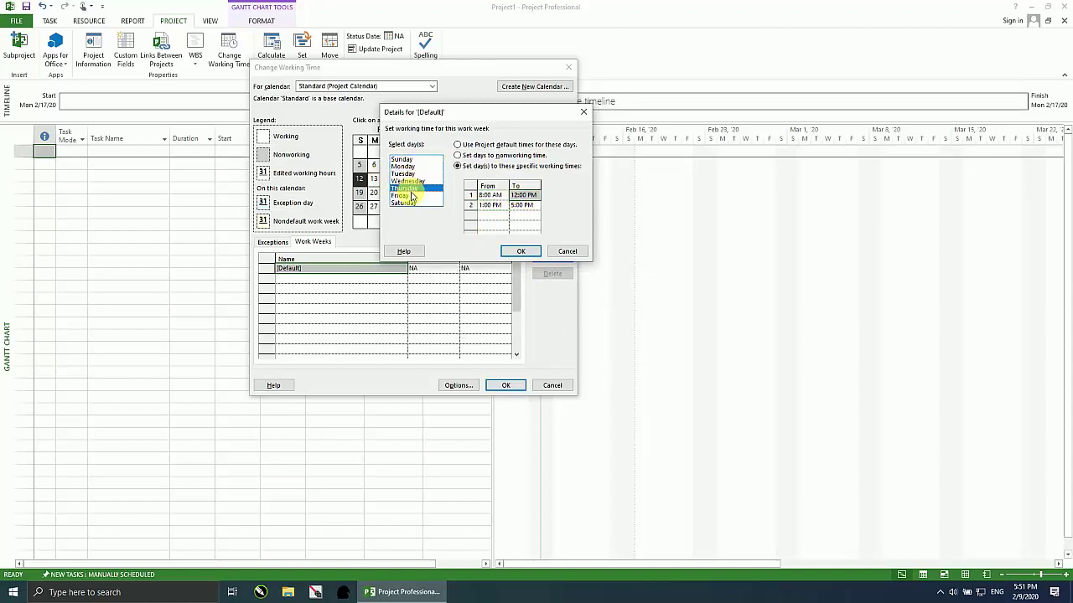
pyautogui.click(411, 197)
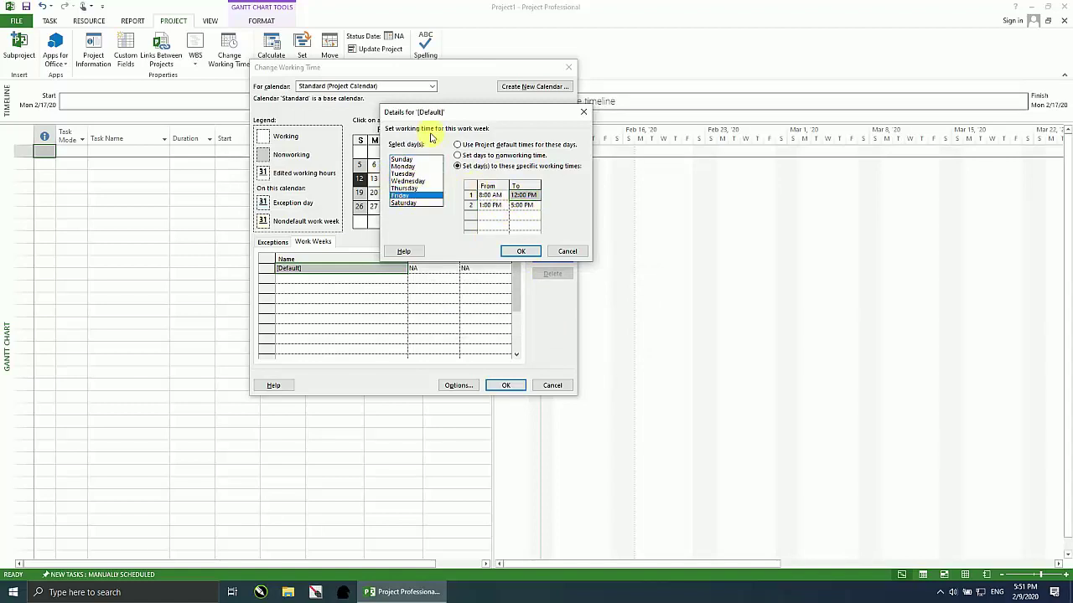
pyautogui.moveTo(433, 117); pyautogui.dragTo(401, 80)
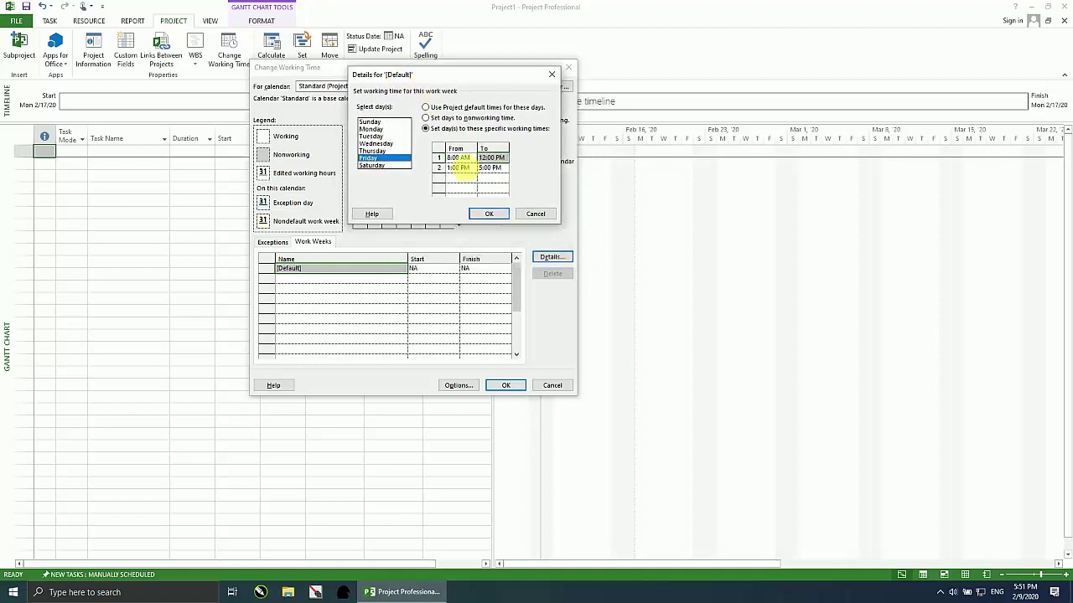
pyautogui.click(492, 215)
# Browse the Standard calendar's months to check working and nonworking days, and apply the working time changes.
pyautogui.click(403, 307)
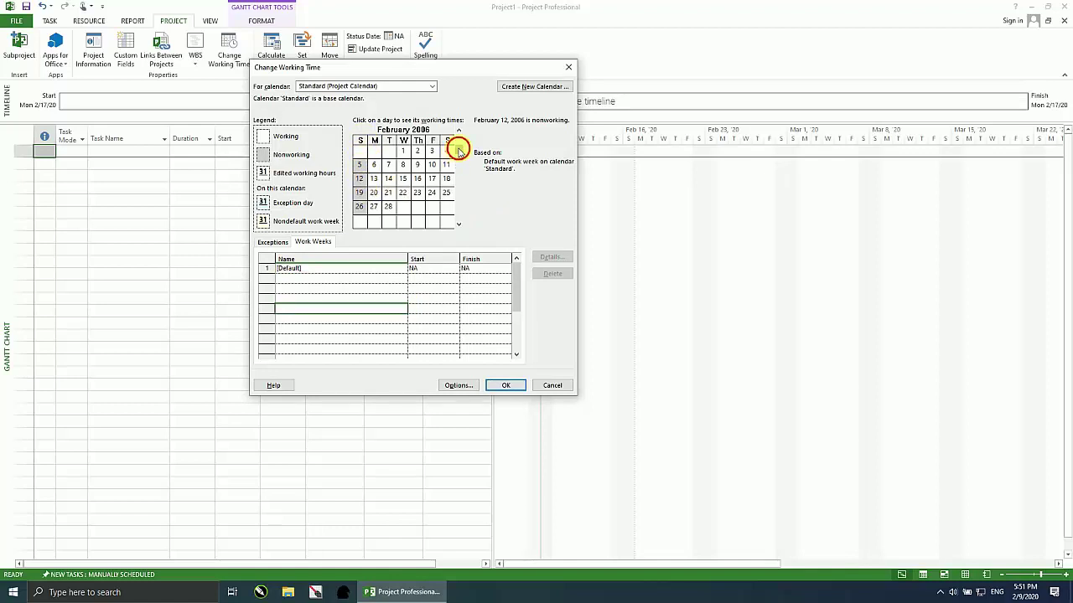
pyautogui.moveTo(458, 150); pyautogui.dragTo(458, 139)
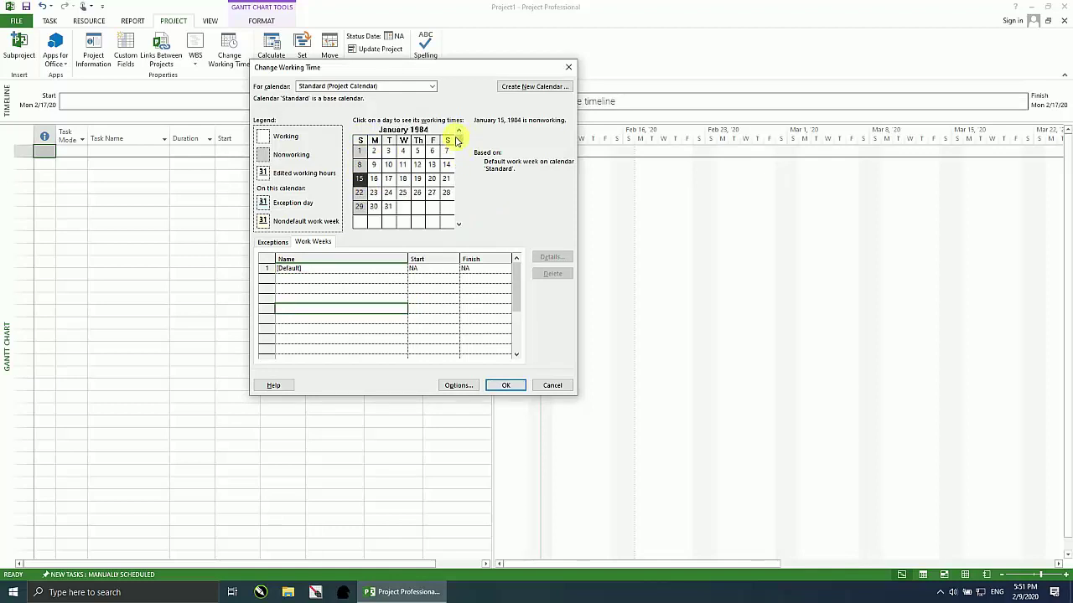
pyautogui.click(459, 224)
pyautogui.click(459, 224)
pyautogui.click(458, 224)
pyautogui.click(459, 224)
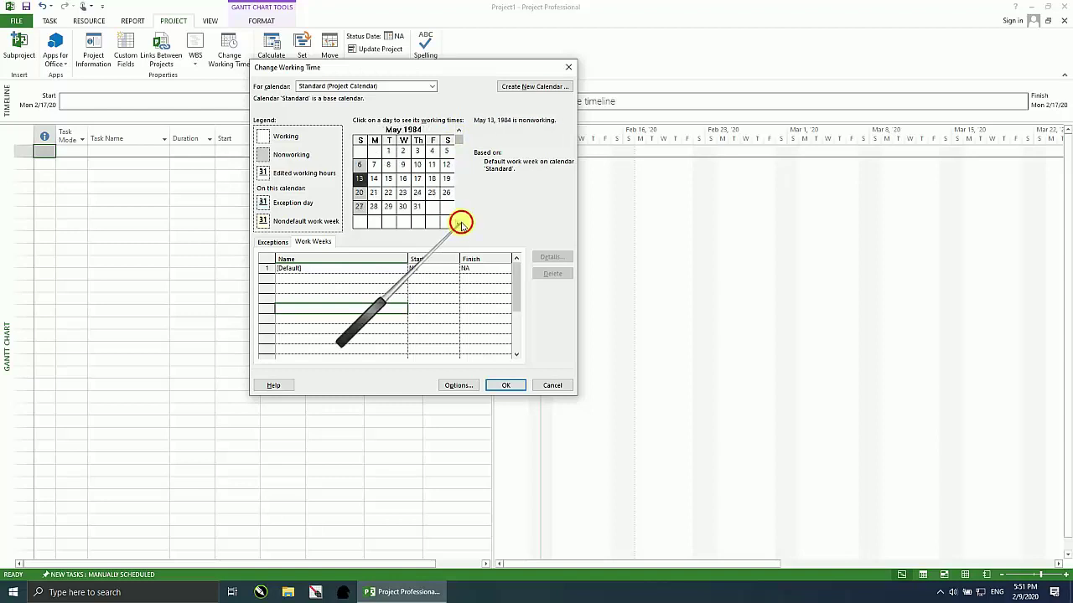
pyautogui.click(459, 223)
pyautogui.click(459, 223)
pyautogui.click(460, 224)
pyautogui.click(459, 224)
pyautogui.scroll(-20, 424, 168)
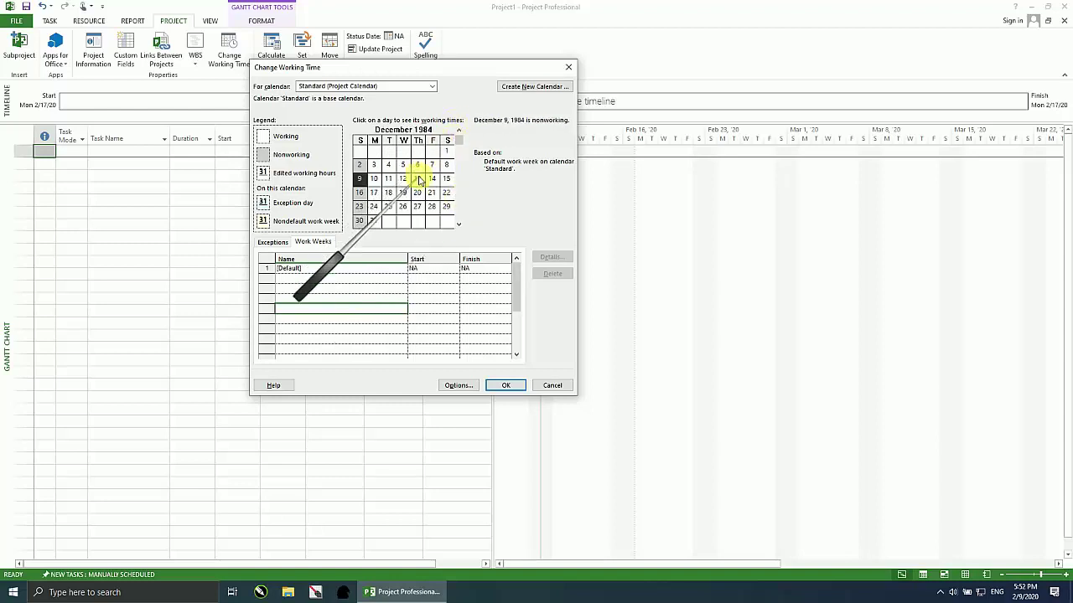
pyautogui.scroll(-7, 428, 191)
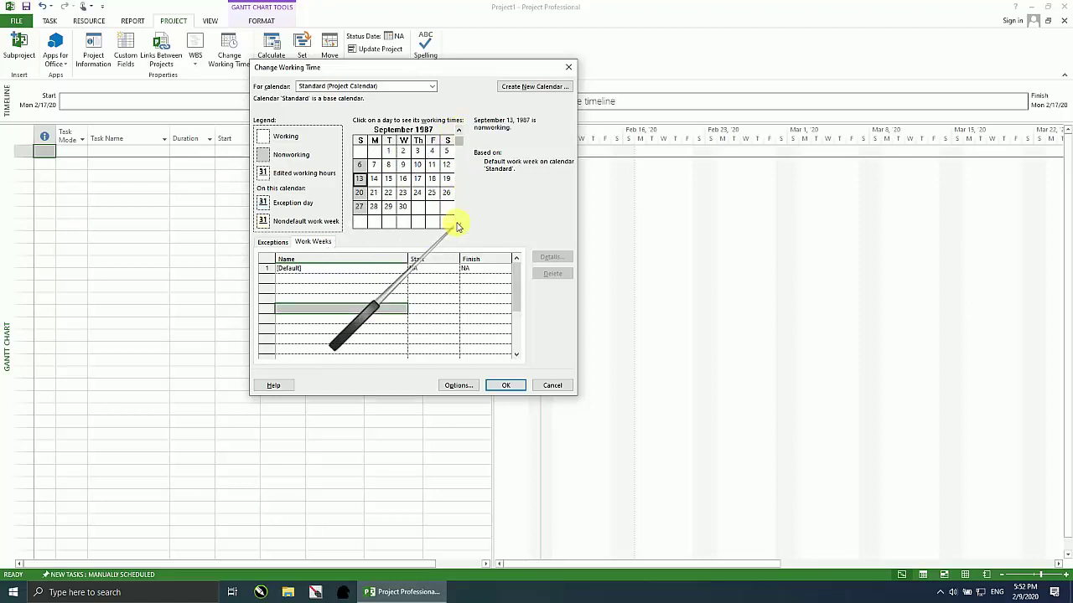
pyautogui.scroll(-9, 458, 225)
pyautogui.scroll(-3, 459, 225)
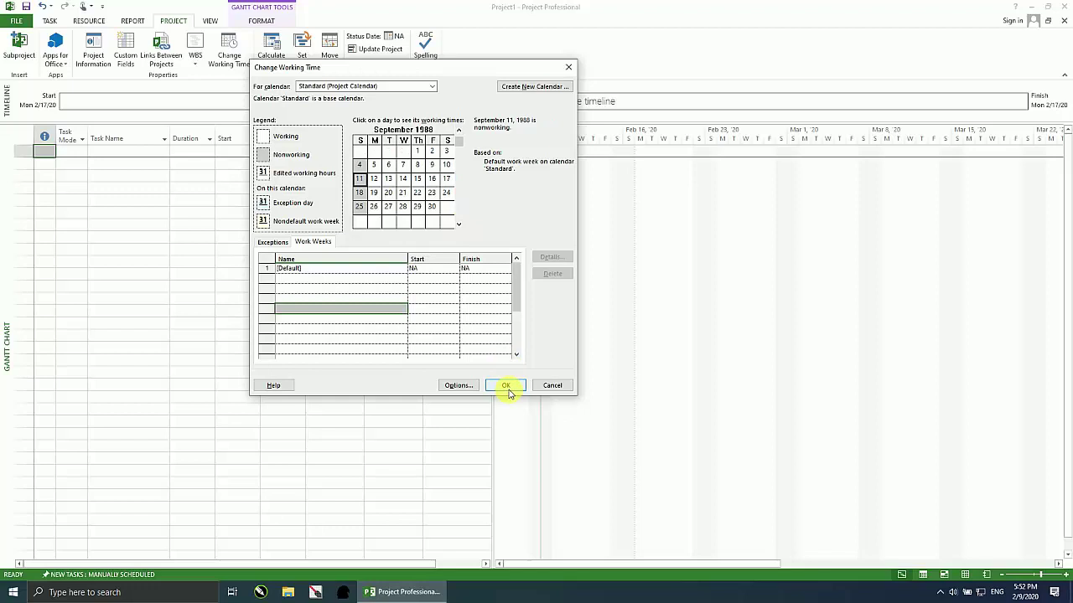
pyautogui.click(506, 387)
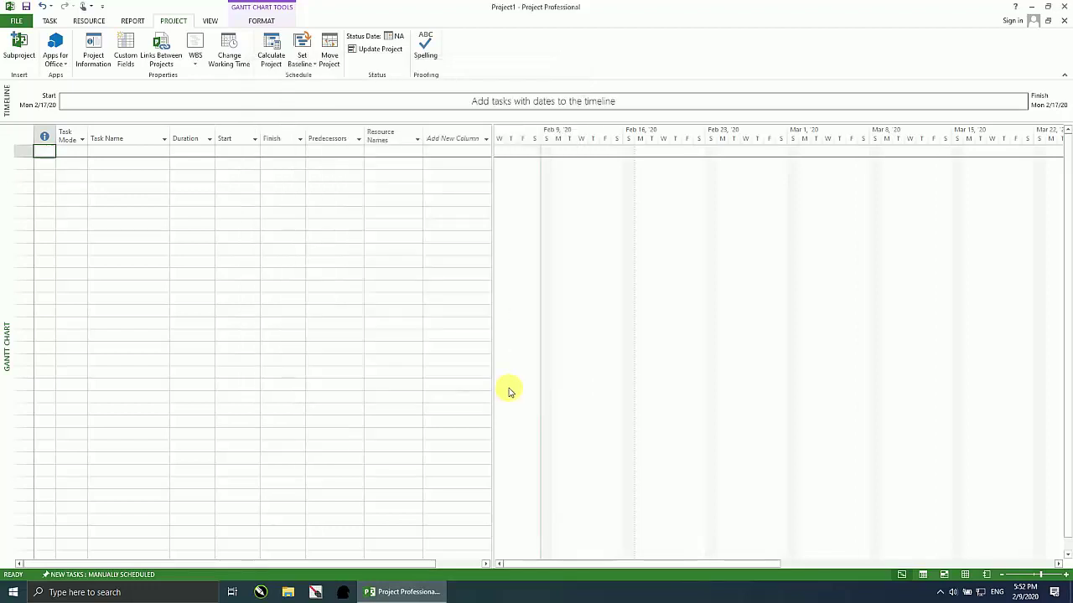
# Reopen the Change Working Time settings for the Standard calendar and look at its work weeks and exceptions lists.
pyautogui.click(231, 60)
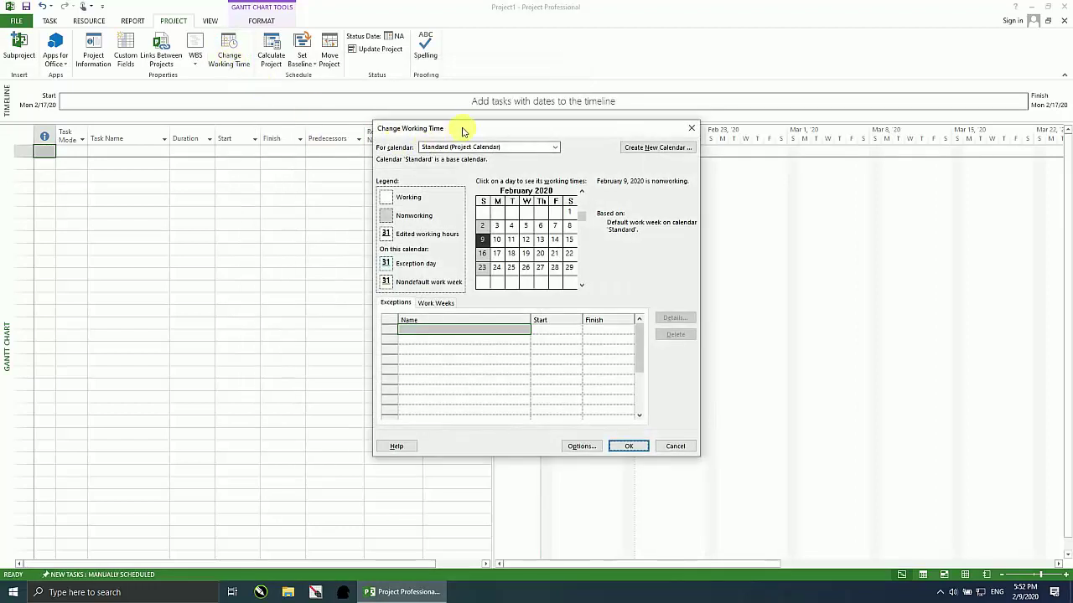
pyautogui.moveTo(462, 132); pyautogui.dragTo(293, 78)
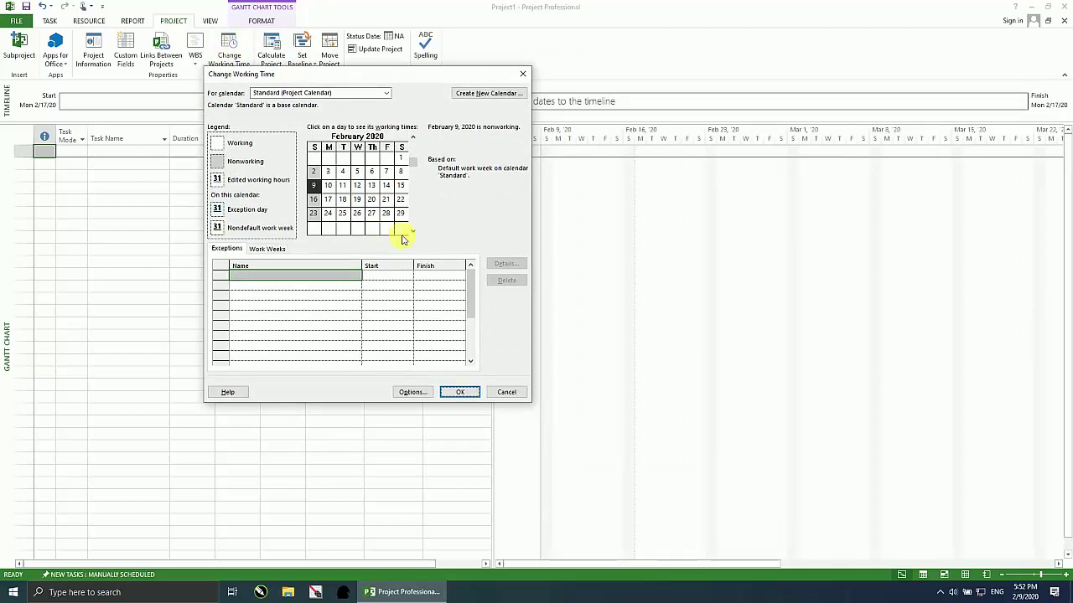
pyautogui.click(272, 249)
pyautogui.click(224, 251)
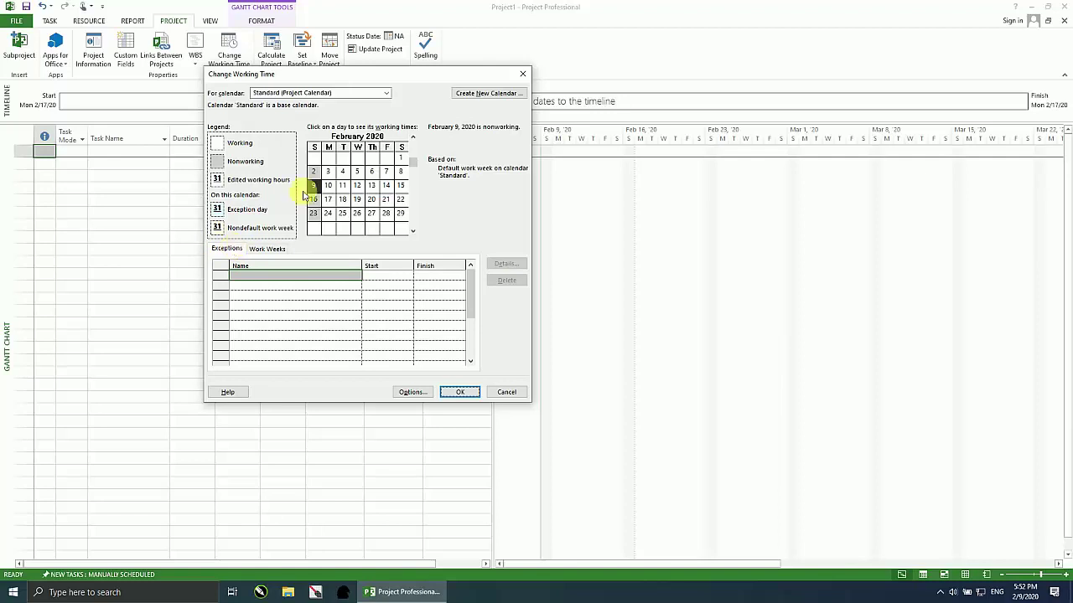
pyautogui.moveTo(372, 75); pyautogui.dragTo(406, 110)
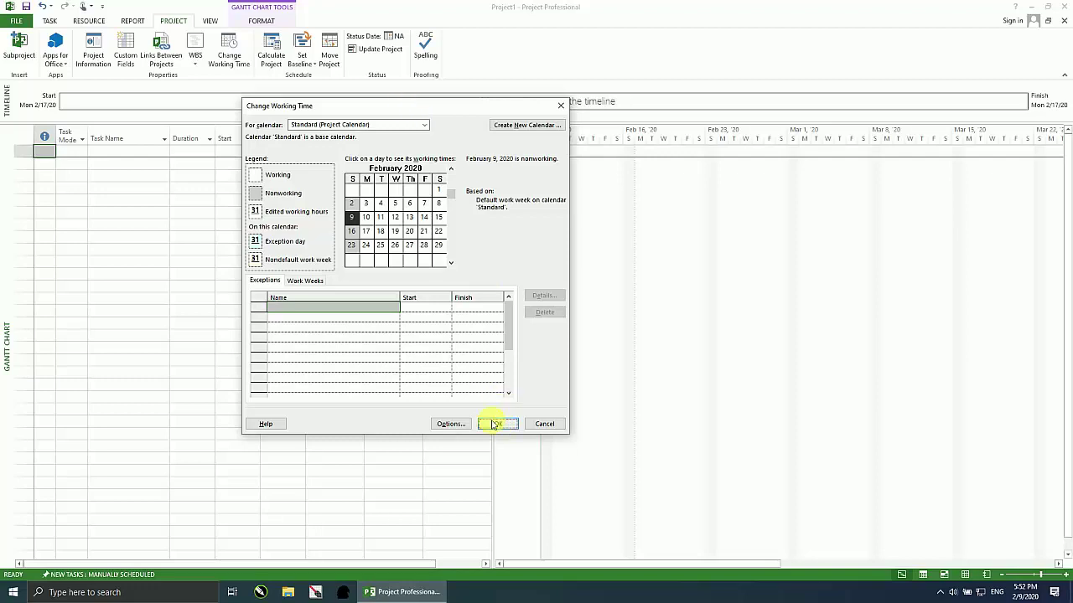
pyautogui.moveTo(299, 106); pyautogui.dragTo(222, 79)
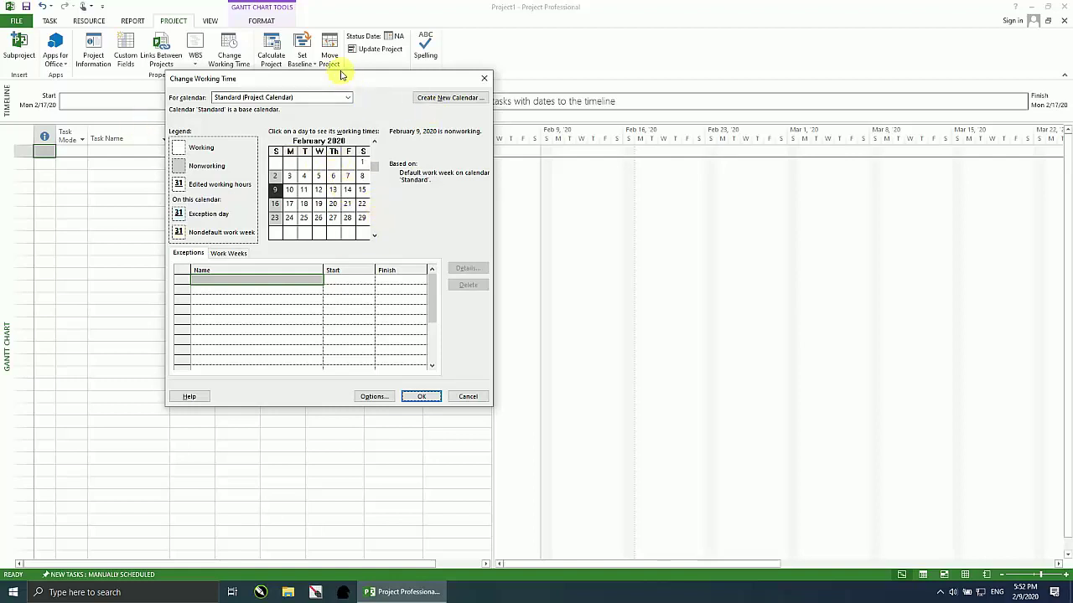
pyautogui.moveTo(339, 77); pyautogui.dragTo(322, 51)
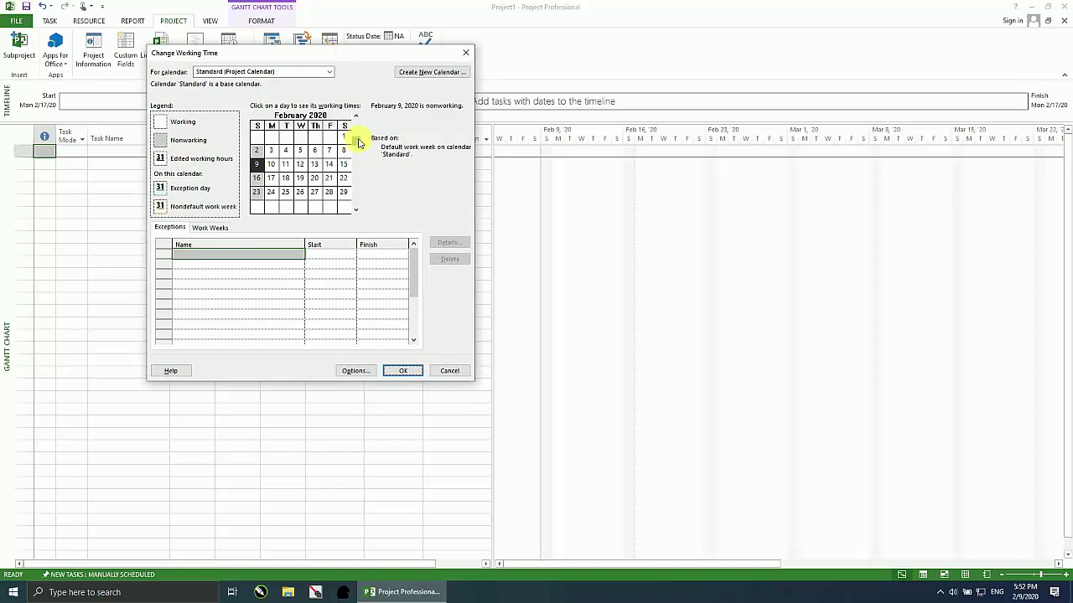
pyautogui.moveTo(335, 51); pyautogui.dragTo(383, 102)
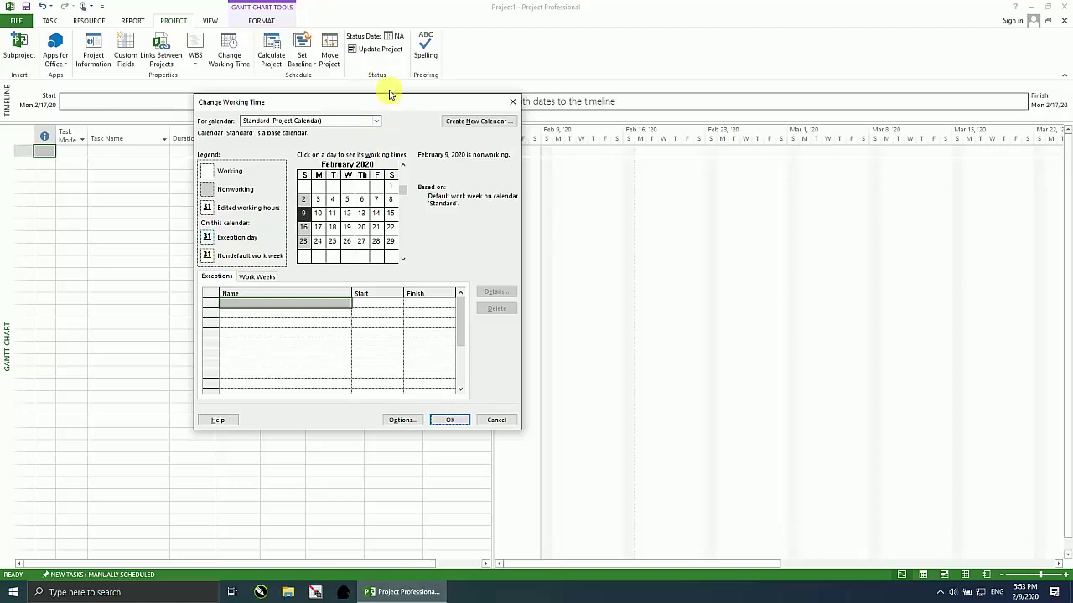
pyautogui.moveTo(401, 102); pyautogui.dragTo(434, 89)
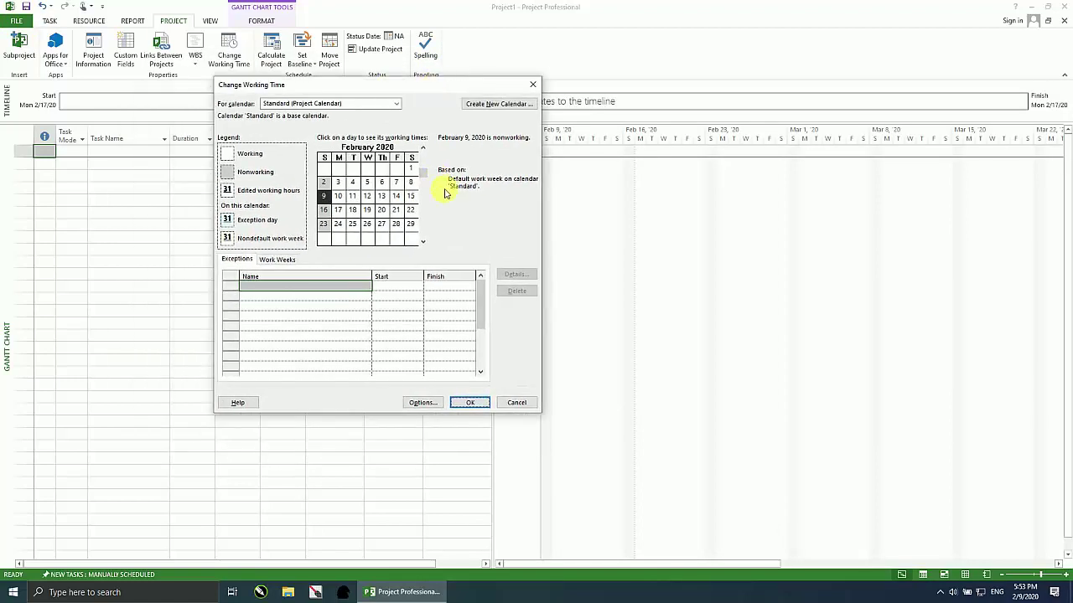